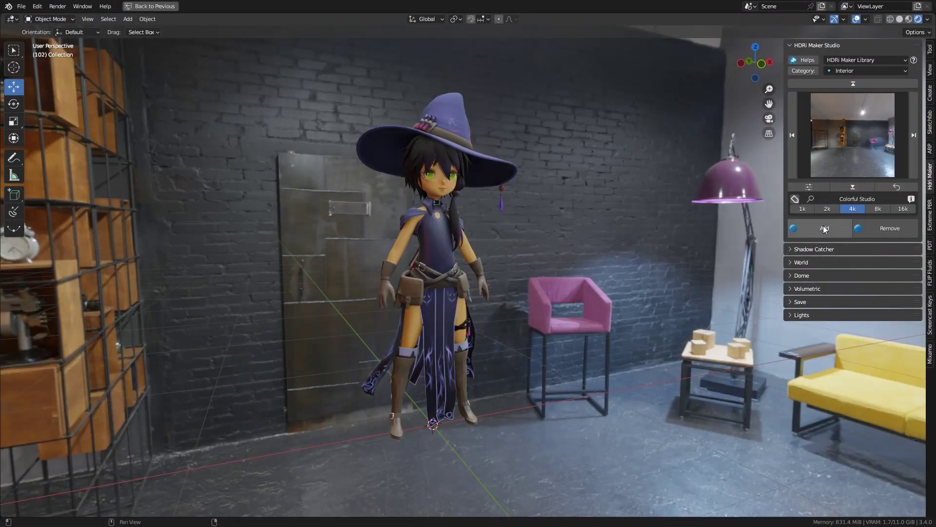
Add a shadow catcher to the scene beneath the character
left_click(804, 46)
left_click_drag(917, 45, 919, 65)
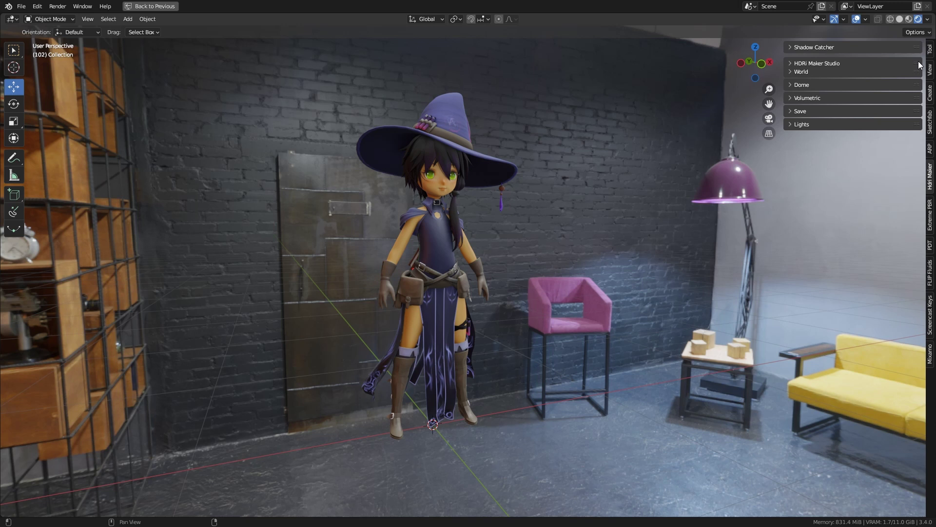
left_click(789, 50)
left_click(847, 66)
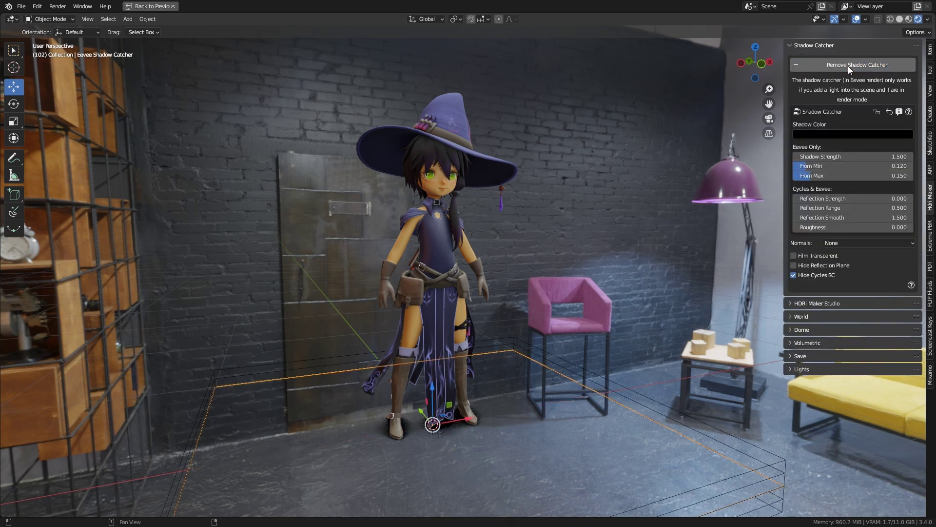
Scale up the shadow catcher plane uniformly to about 1.8 times its size
middle_click_drag(555, 377, 562, 328, "shift")
middle_click_drag(562, 328, 542, 337)
scroll(570, 340, "down", 1)
key("s")
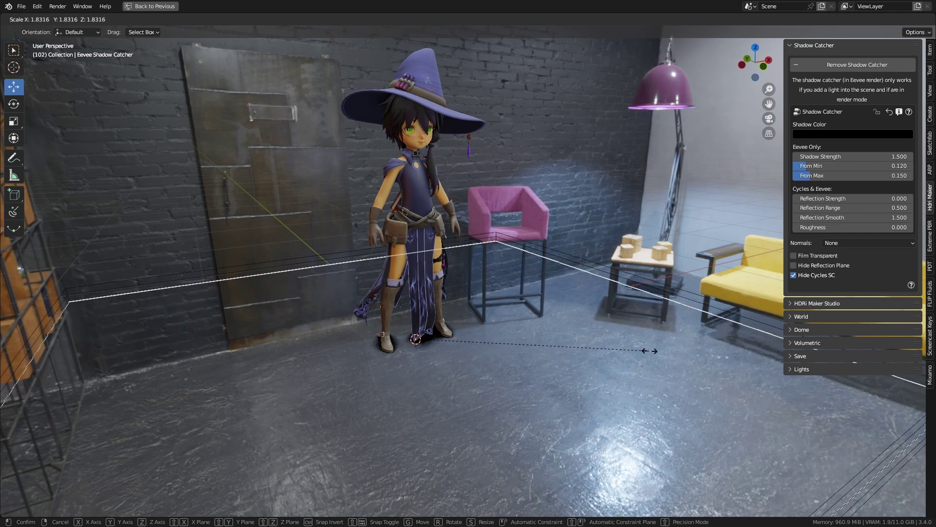
left_click(654, 352)
Add an HDRi Maker sun light to the scene
left_click(791, 371)
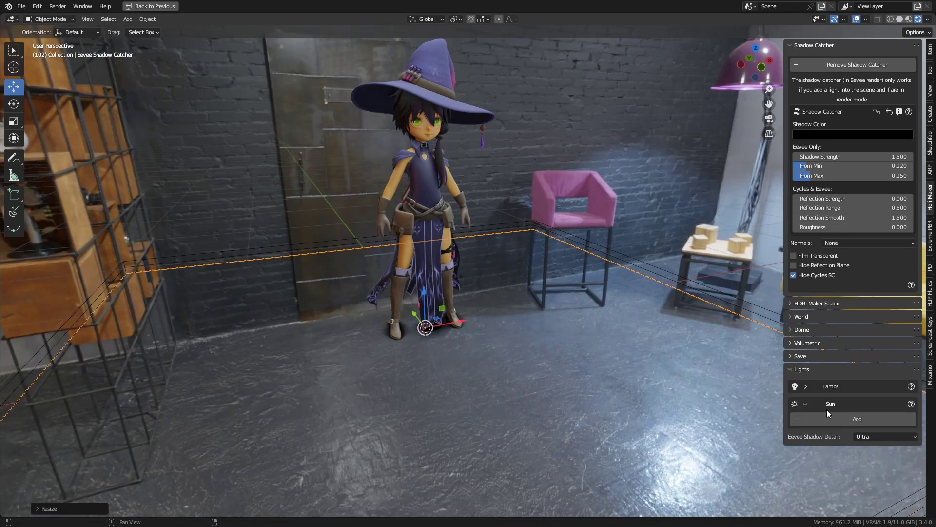
left_click(827, 415)
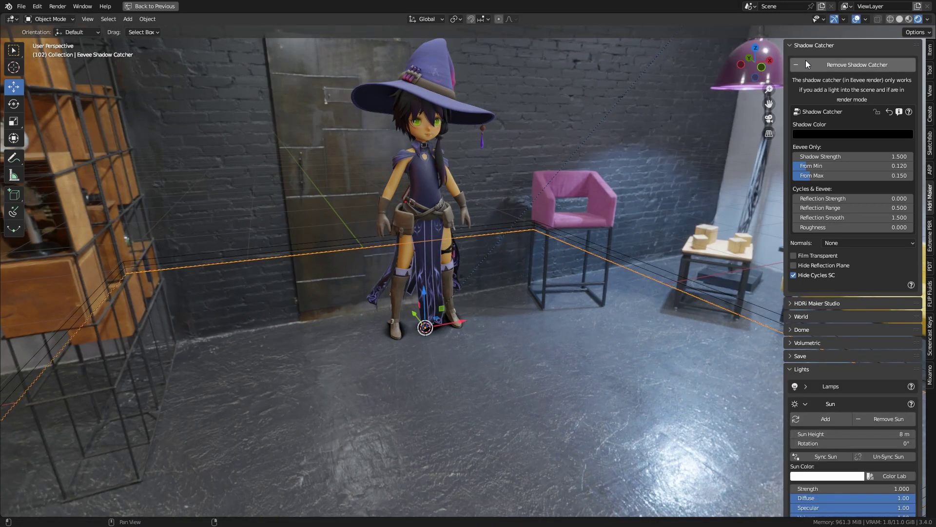
left_click(795, 47)
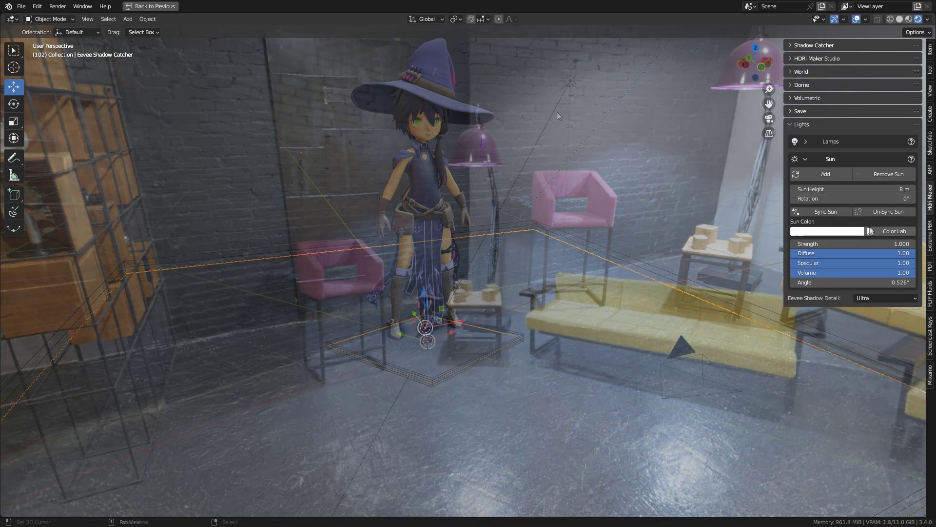
Lower the sun light to a height of about 3.25 m and shift it along the Y axis
left_click(581, 83)
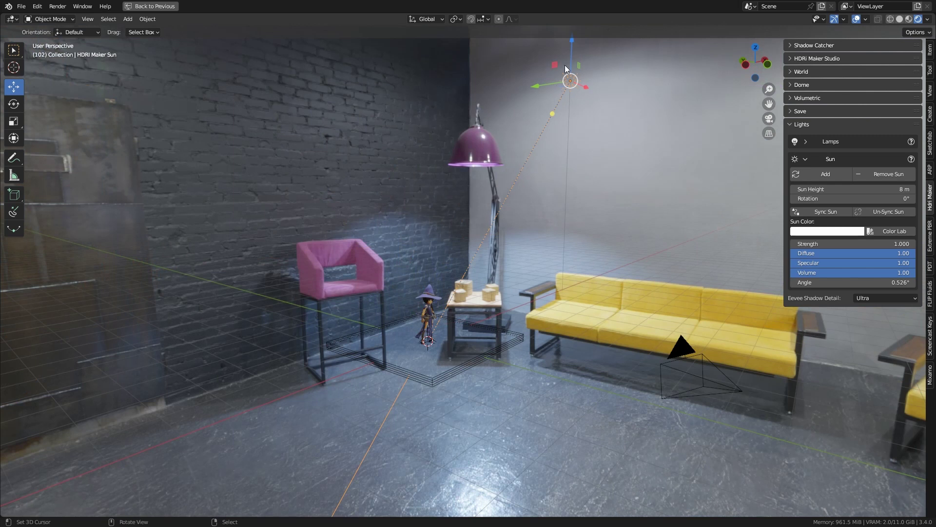
left_click_drag(569, 57, 554, 175)
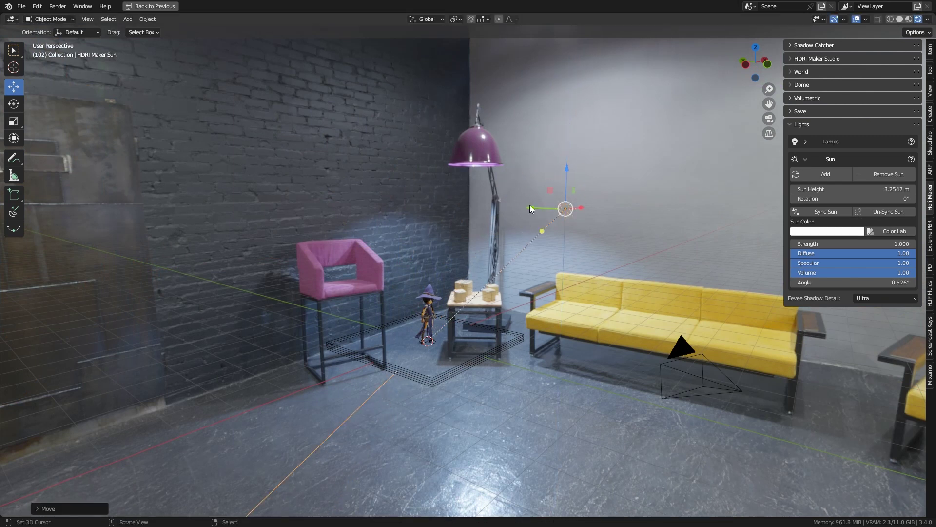
left_click_drag(531, 207, 586, 209)
scroll(537, 329, "up", 5)
middle_click_drag(527, 367, 467, 382)
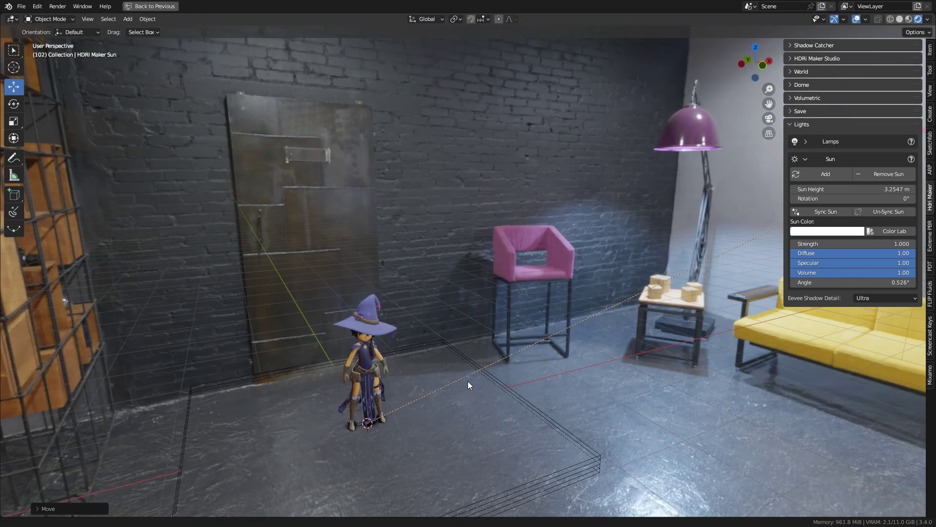
Set the shadow catcher's Shadow Strength to 1.710
left_click(800, 123)
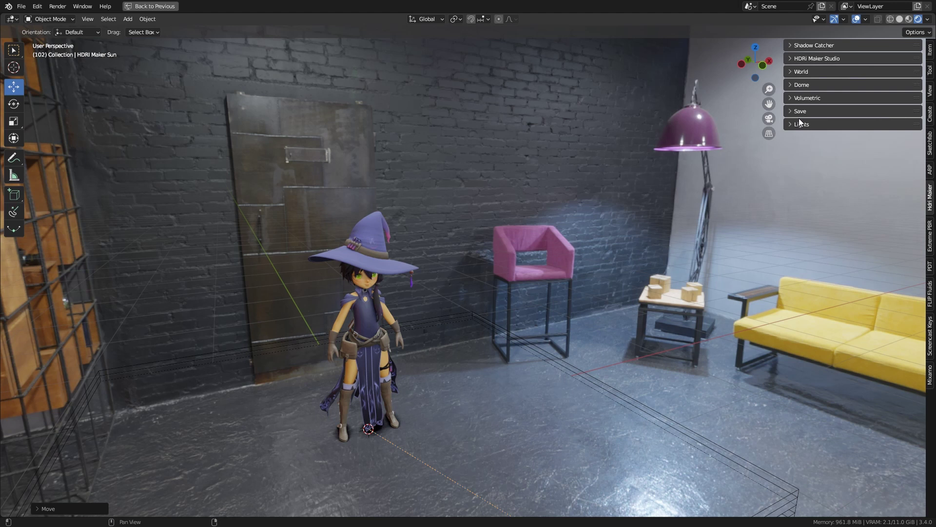
left_click(793, 47)
scroll(555, 286, "up", 4)
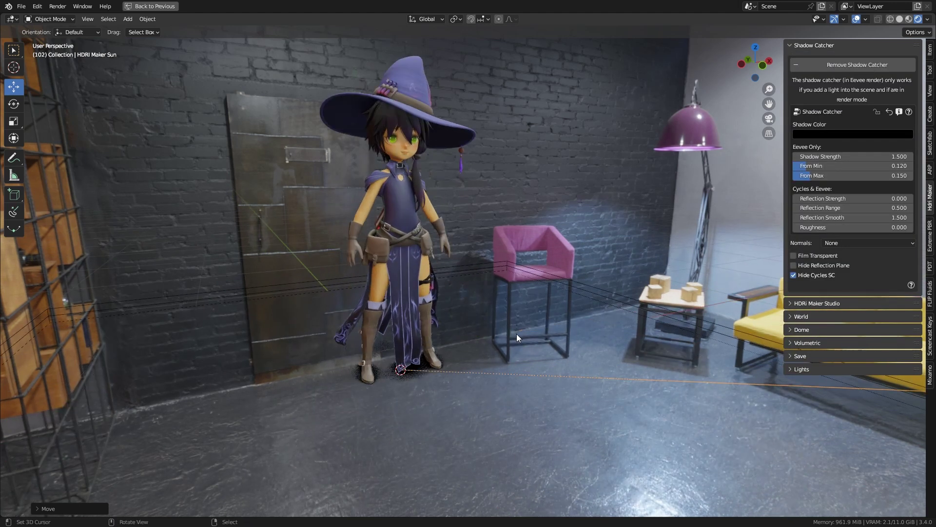
mouse_move(825, 157)
left_mouse_down()
mouse_move(849, 157)
mouse_move(836, 156)
left_mouse_up()
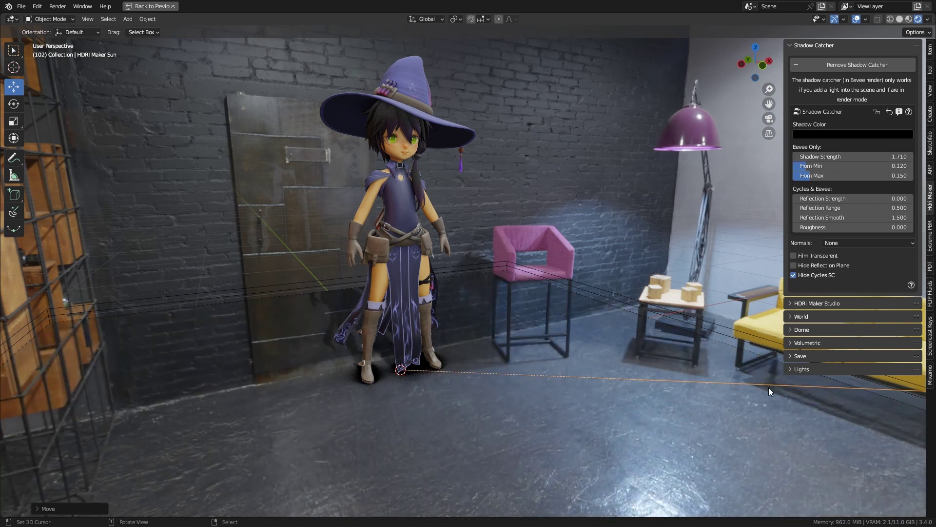
Set the Sun Height to about 7.99 m
left_click(790, 369)
scroll(836, 443, "down", 2)
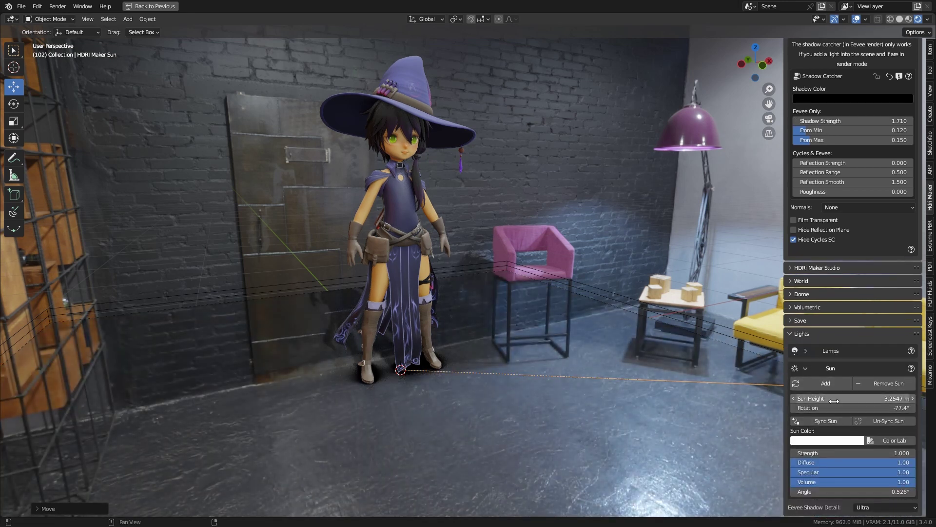
left_click_drag(831, 399, 892, 398)
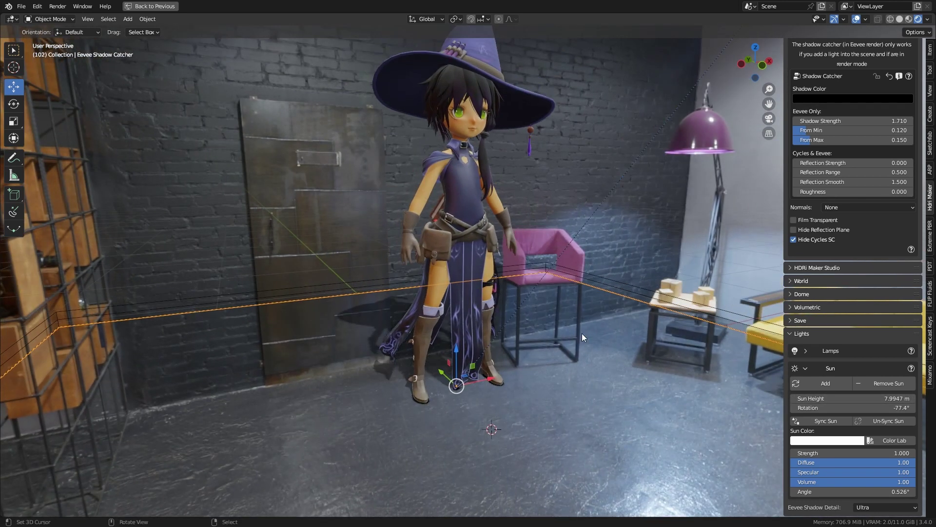
left_click(804, 369)
left_click(803, 370)
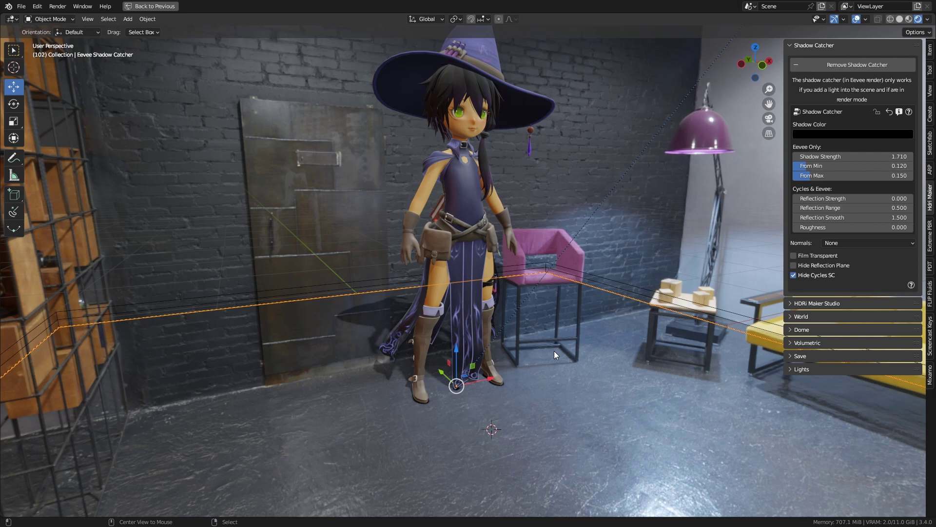
Deselect everything, make the film transparent and hide the viewport overlays to show only the character and shadow
key("alt+a")
left_click(794, 256)
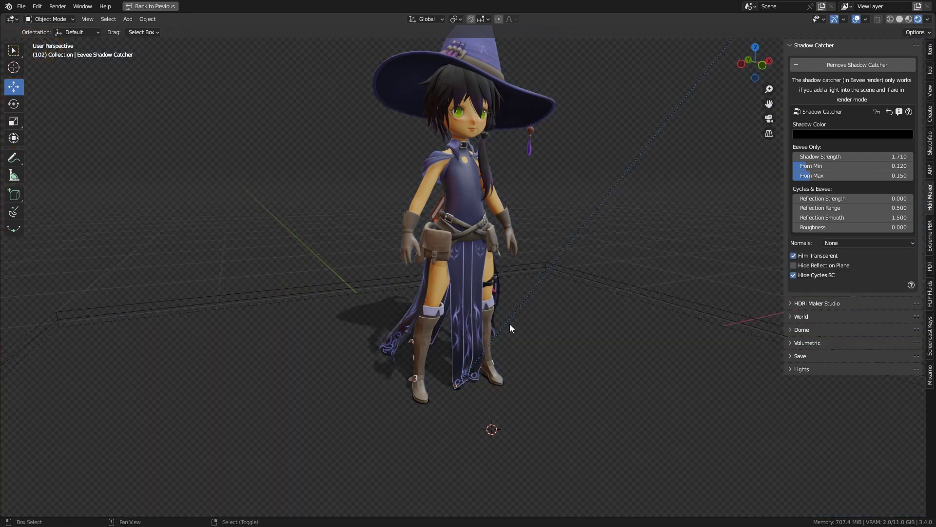
middle_click_drag(510, 324, 505, 310)
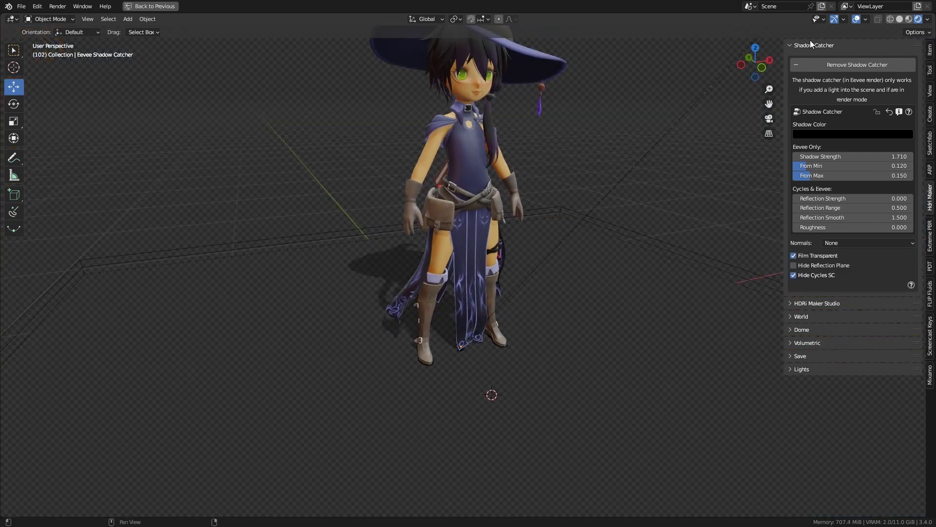
left_click(855, 21)
middle_click_drag(585, 209, 567, 289, "shift")
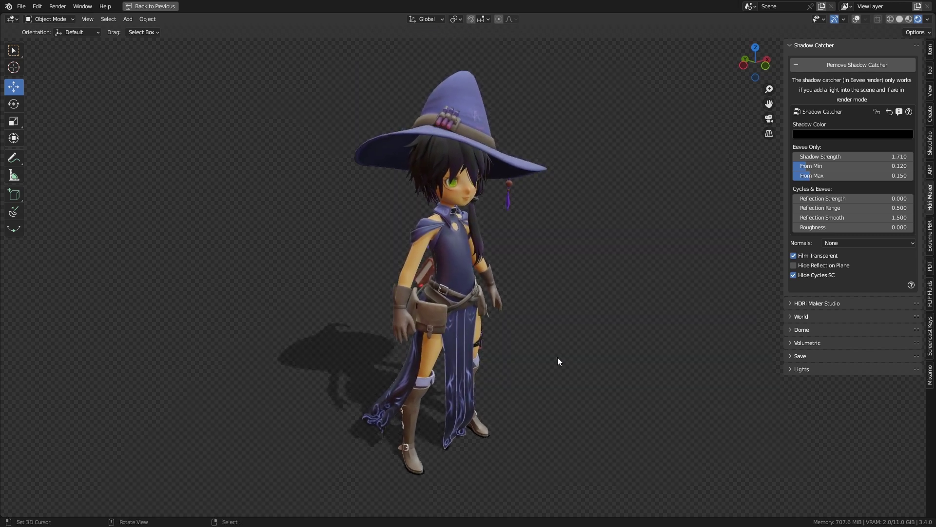
Restore the full workspace layout and switch the render engine to Cycles
key("ctrl+space")
left_click(871, 279)
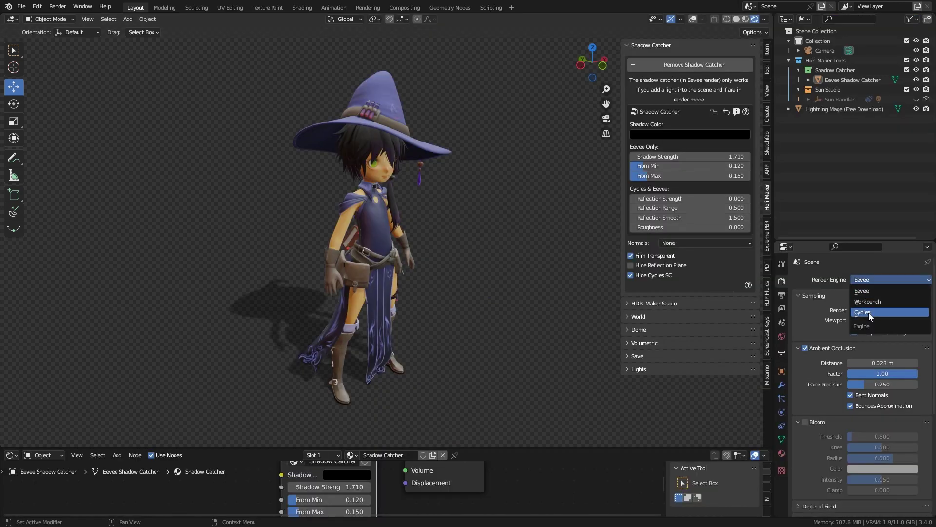
left_click(867, 312)
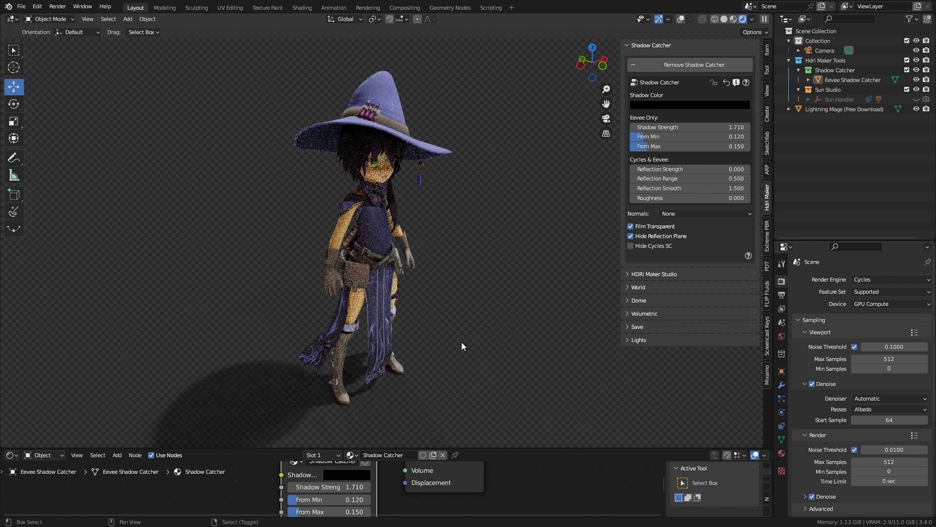
middle_click_drag(475, 317, 489, 300, "shift")
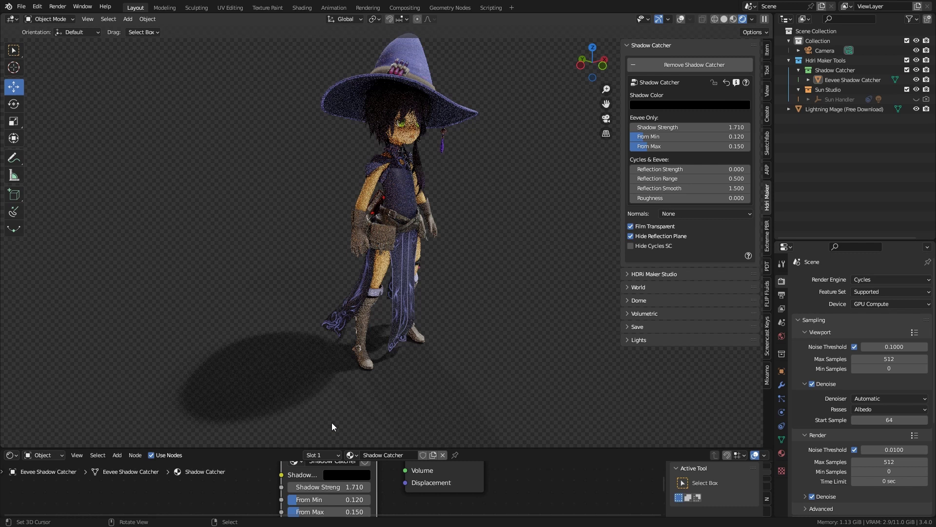
Turn off Film Transparent and rotate the world background to an angle of 69.9°
left_click(631, 226)
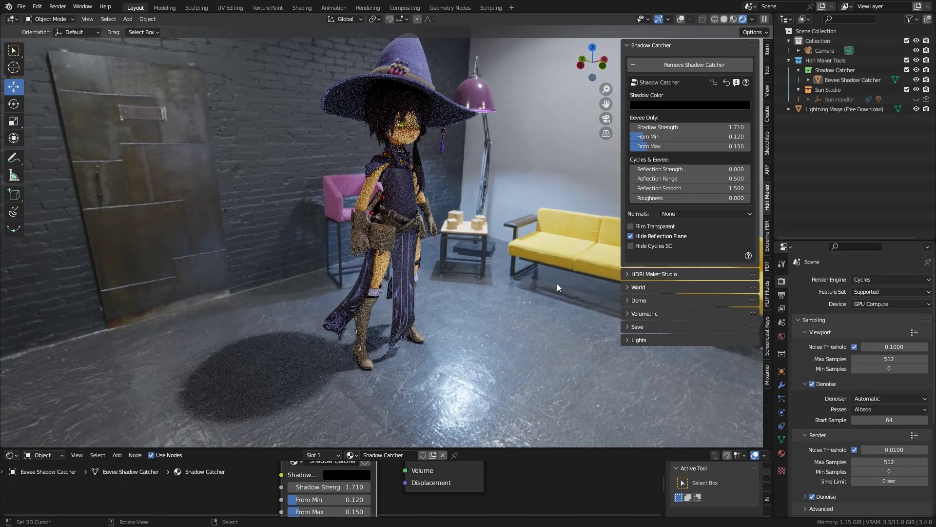
left_click(628, 286)
scroll(709, 334, "down", 5)
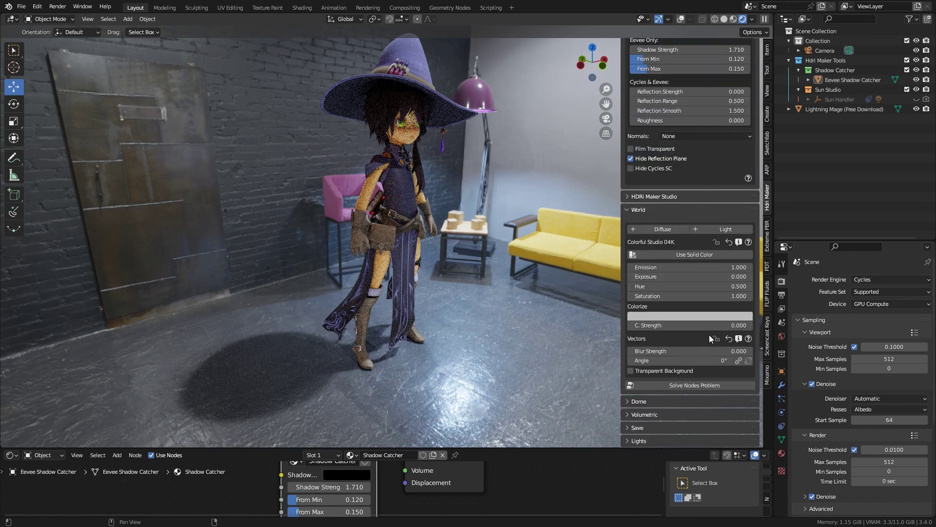
left_click_drag(676, 361, 719, 361)
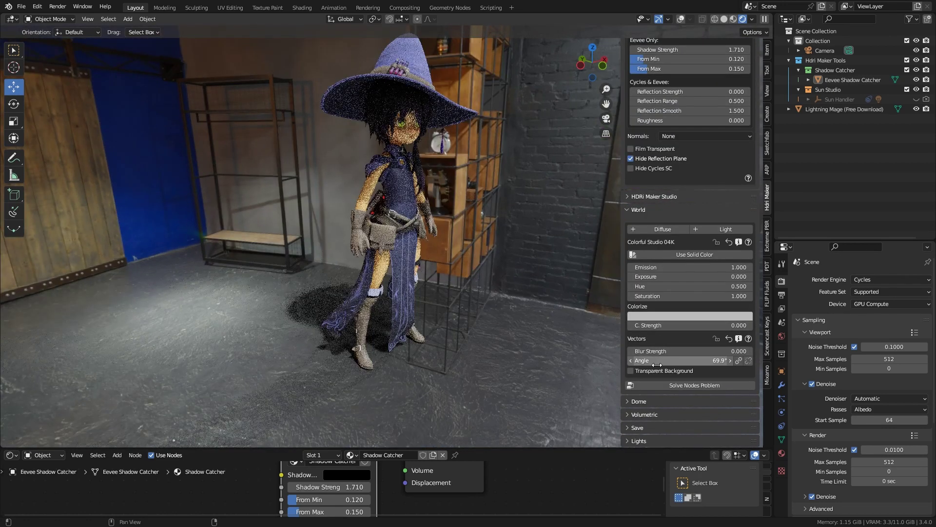
Enable Transparent Background for the world and switch the render engine to Eevee
left_click(630, 371)
middle_click_drag(415, 333, 403, 312)
left_click(866, 278)
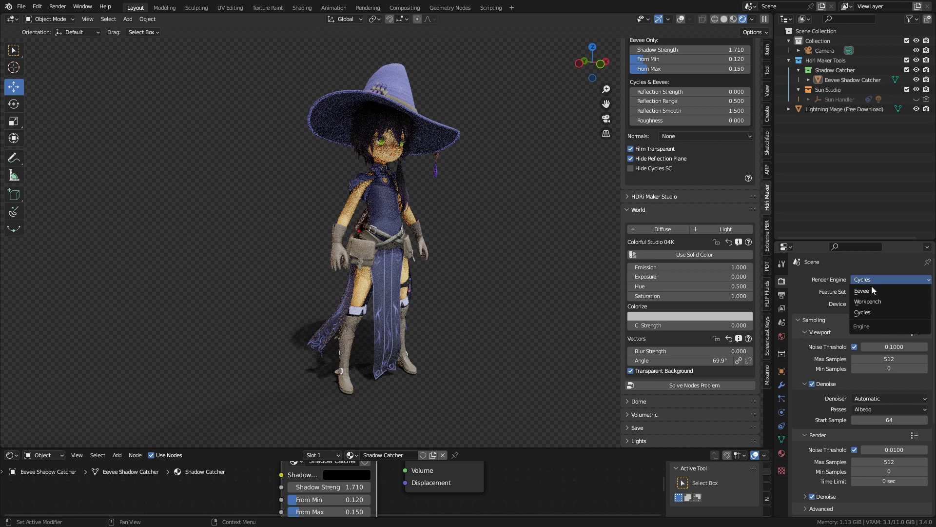
left_click(873, 288)
Compare the result in Cycles, then return the render engine to Eevee
left_click(874, 280)
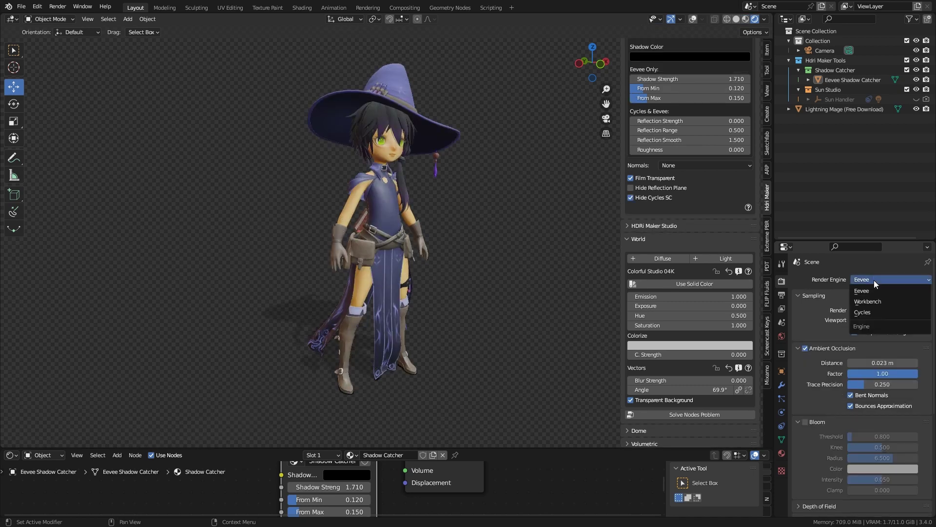
left_click(873, 313)
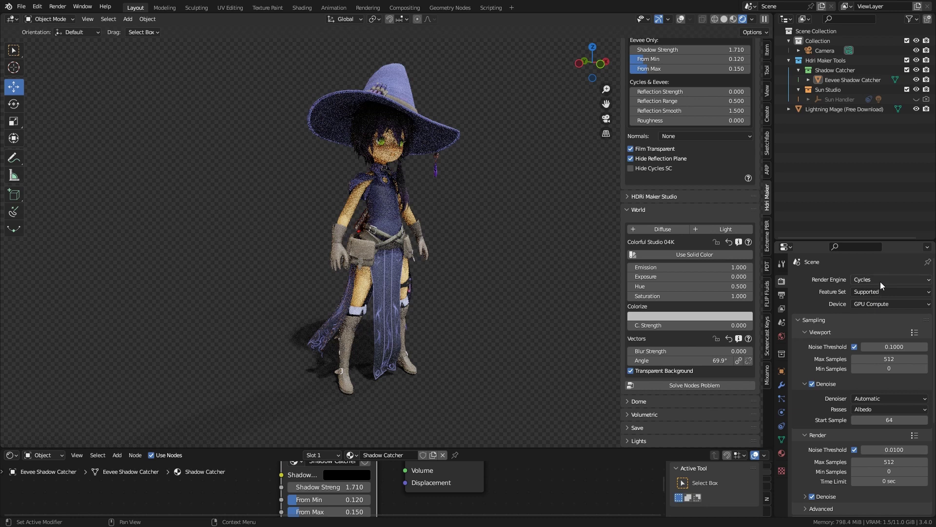
left_click(880, 281)
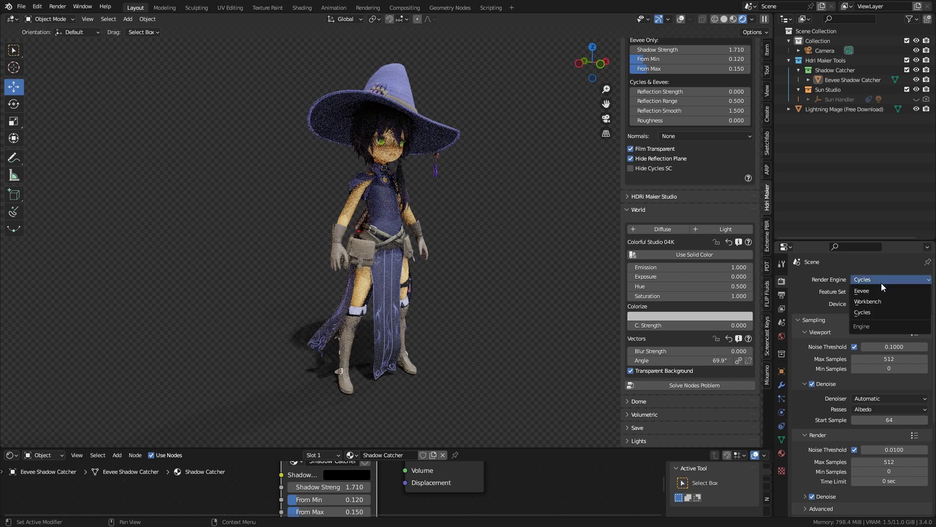
left_click(880, 290)
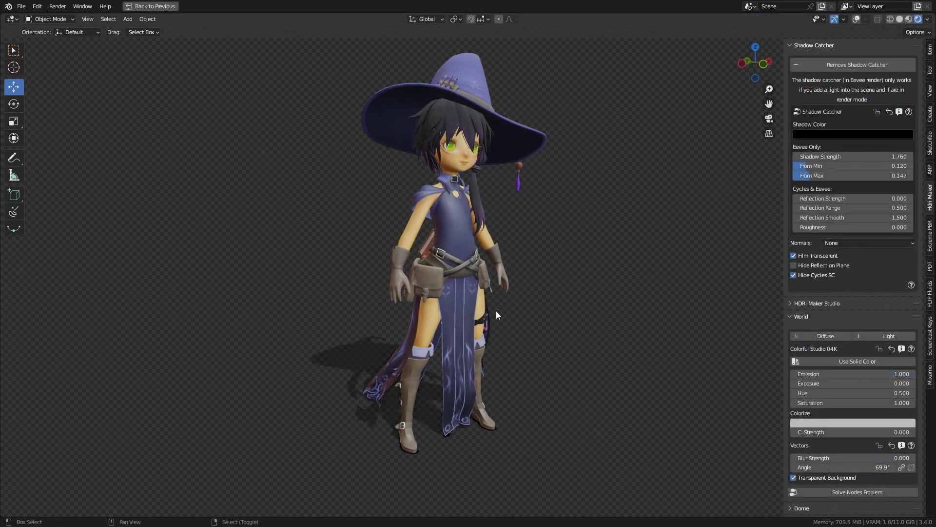
Set the shadow catcher's Reflection Strength to 1.000
left_click_drag(851, 198, 866, 198)
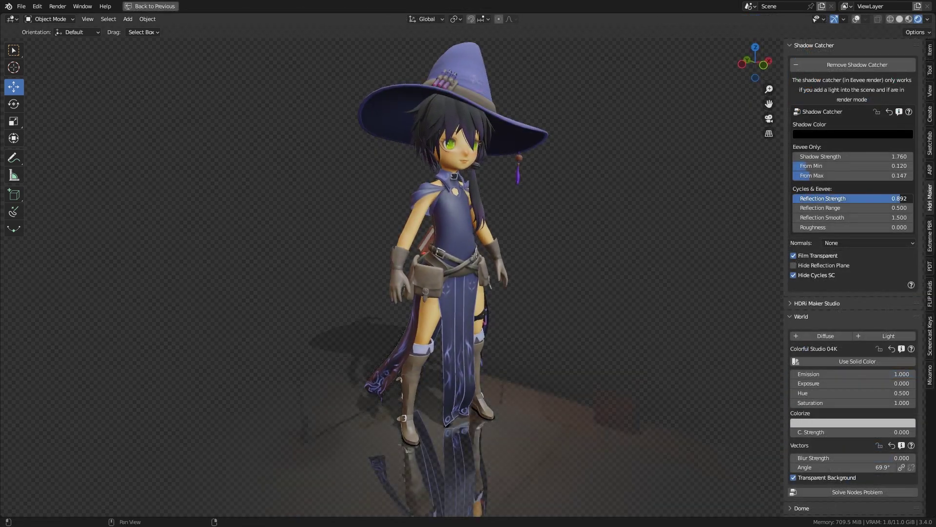
scroll(585, 290, "down", 2)
middle_click_drag(549, 301, 556, 328)
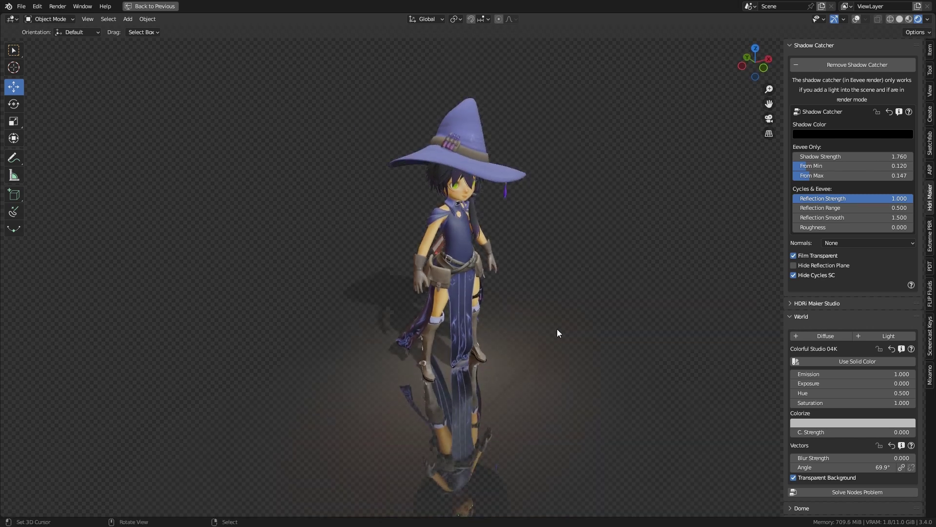
Select the shadow catcher plane with overlays shown, scale it up further, and hide the overlays again
left_click(856, 22)
right_click(631, 314)
key("s")
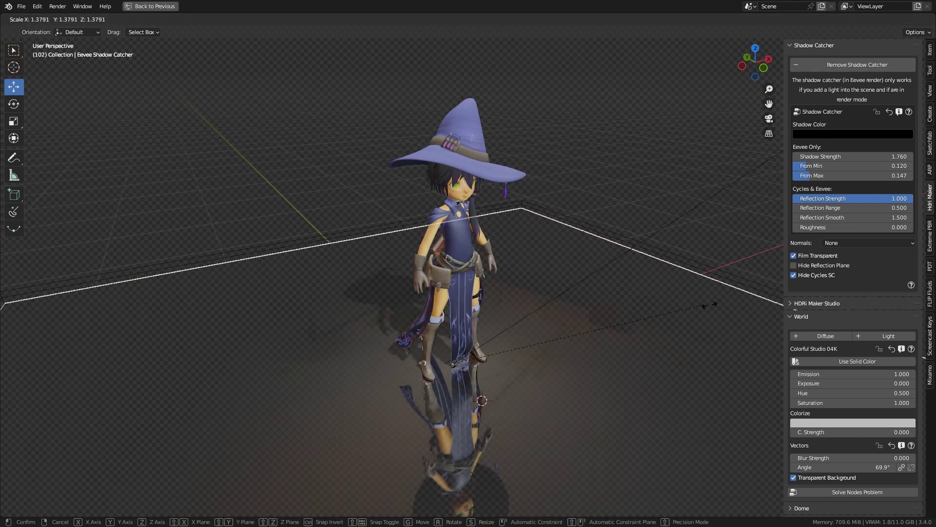
left_click(770, 298)
middle_click_drag(550, 358, 551, 320)
left_click(856, 20)
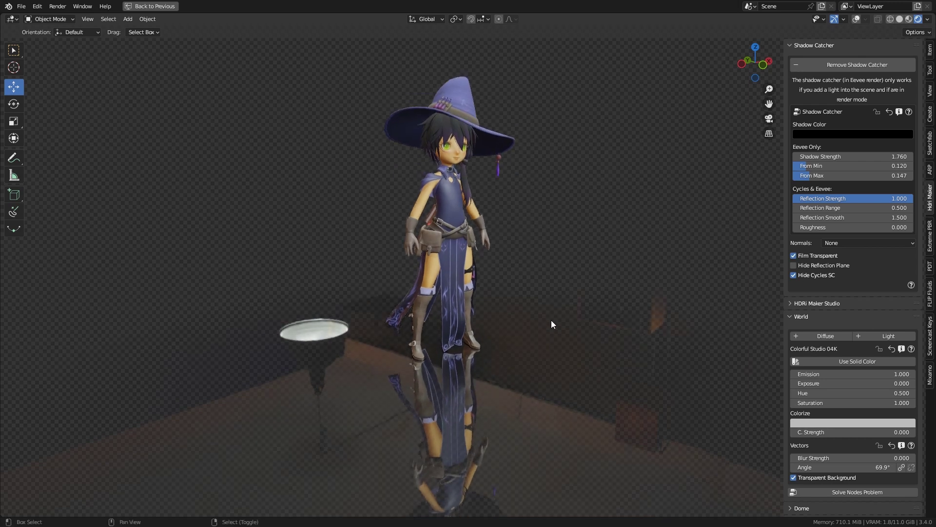
Add the Colorful Studio 4k background as the world's separate Light environment
left_click(797, 47)
left_click(790, 59)
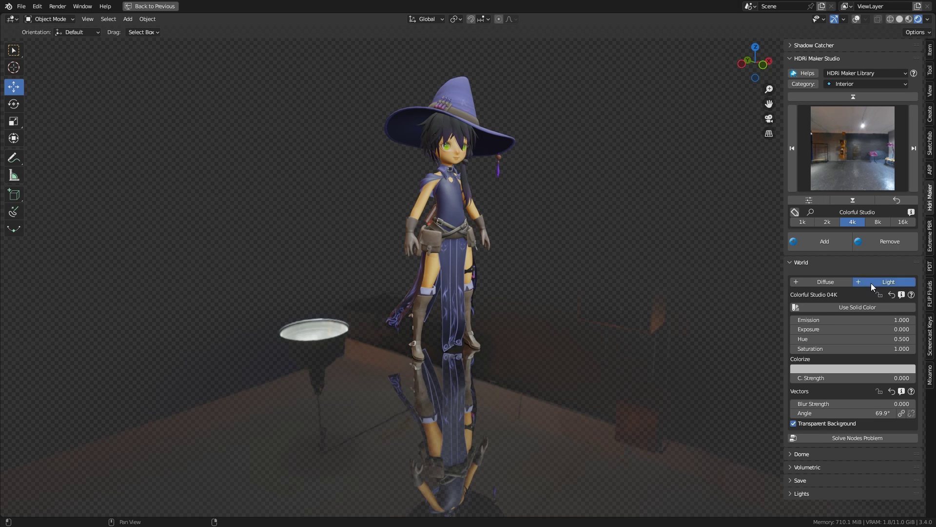
left_click(871, 283)
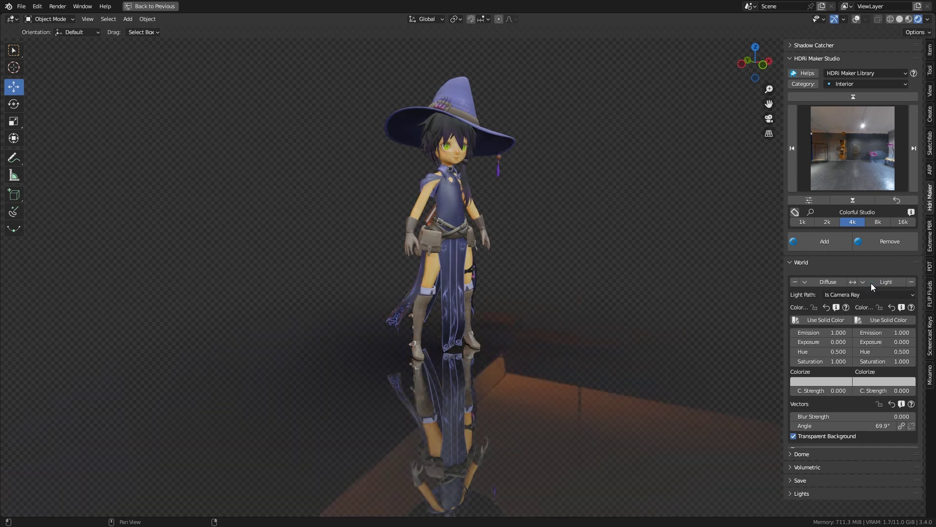
Give the world's Diffuse environment an adjusted solid color and set the Light Path to Is Reflection Ray
left_click(801, 322)
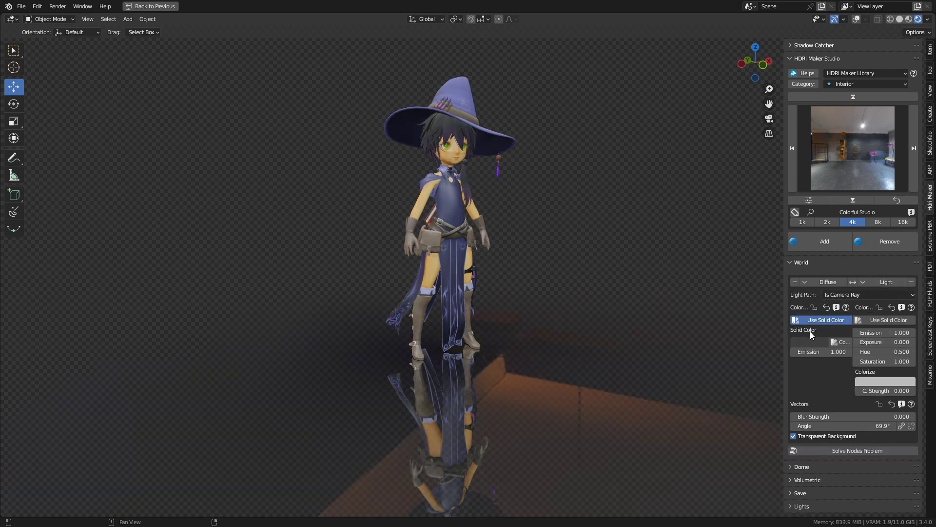
left_click(864, 297)
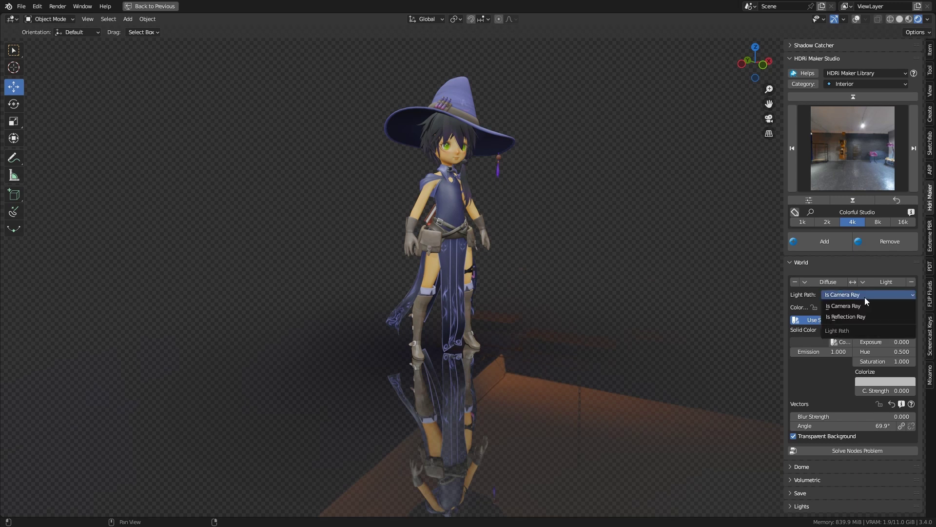
left_click(862, 313)
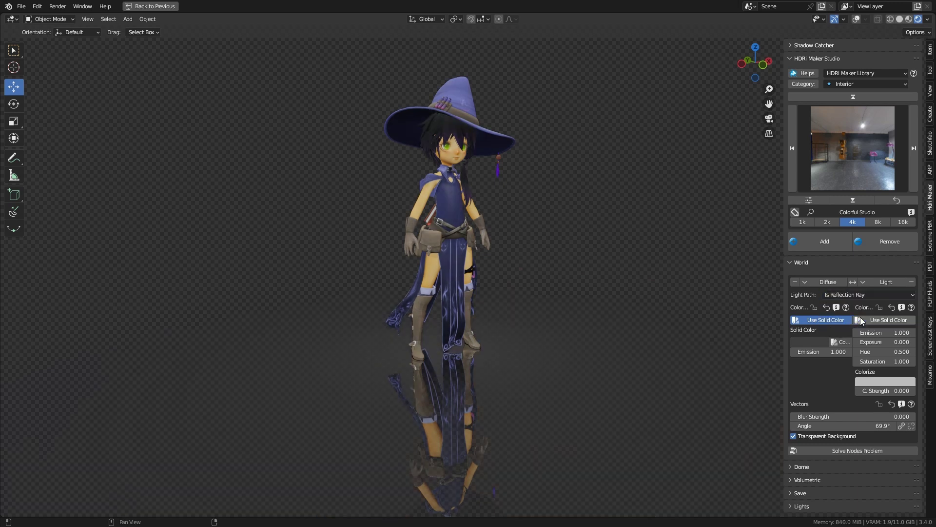
left_click(819, 342)
mouse_move(831, 272)
left_mouse_down()
mouse_move(829, 231)
mouse_move(826, 242)
left_mouse_up()
middle_click_drag(584, 369, 530, 332)
Switch the world's Light Path to Is Camera Ray for comparison, then return it to Is Reflection Ray
left_click(830, 294)
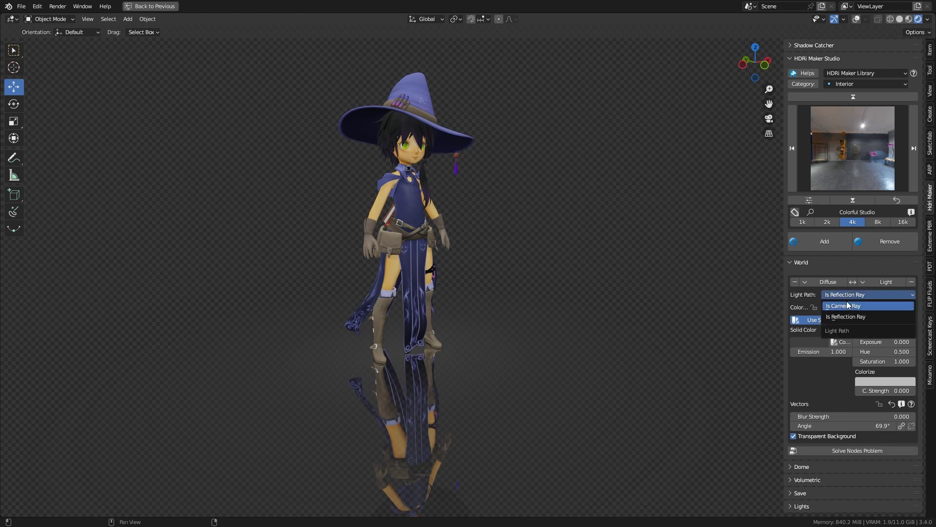
left_click(851, 308)
left_click(854, 296)
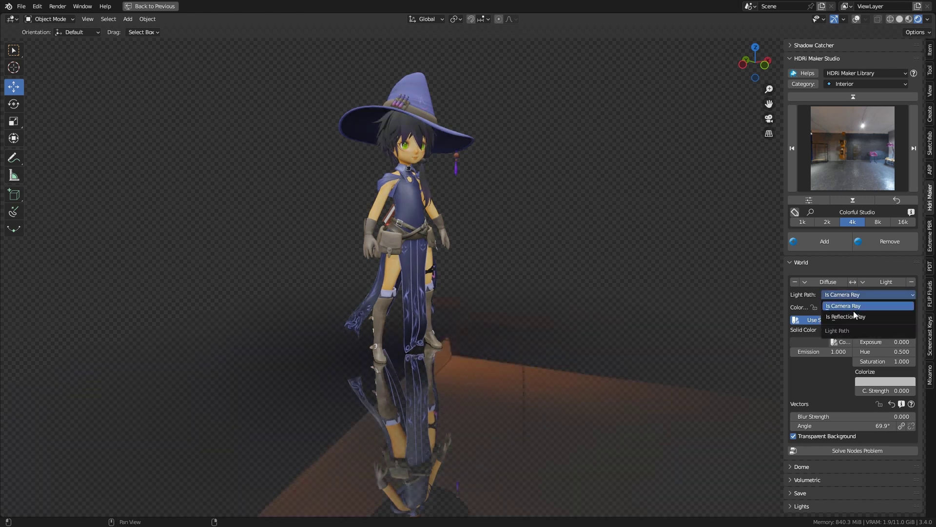
left_click(856, 316)
middle_click_drag(492, 264, 481, 307)
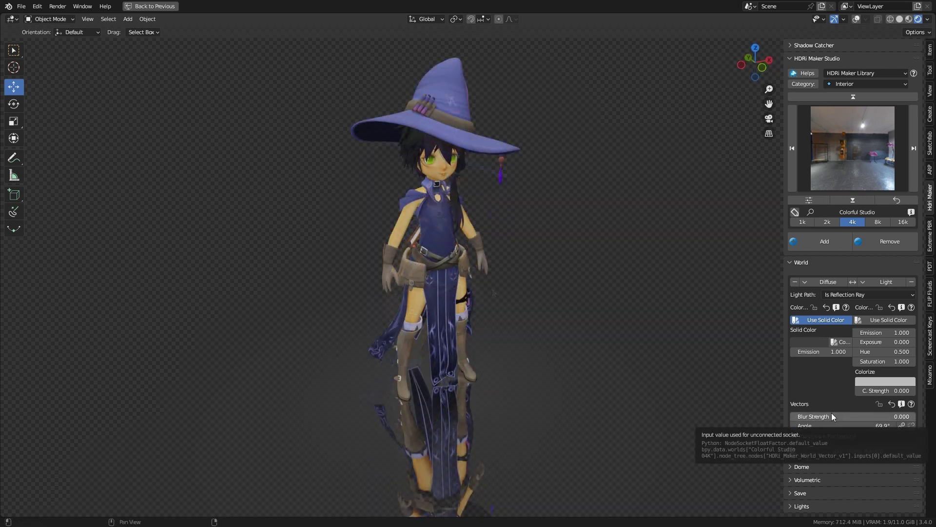
Apply the Fingerprints normals to the shadow catcher and adjust their bump strength and scale
left_click(801, 263)
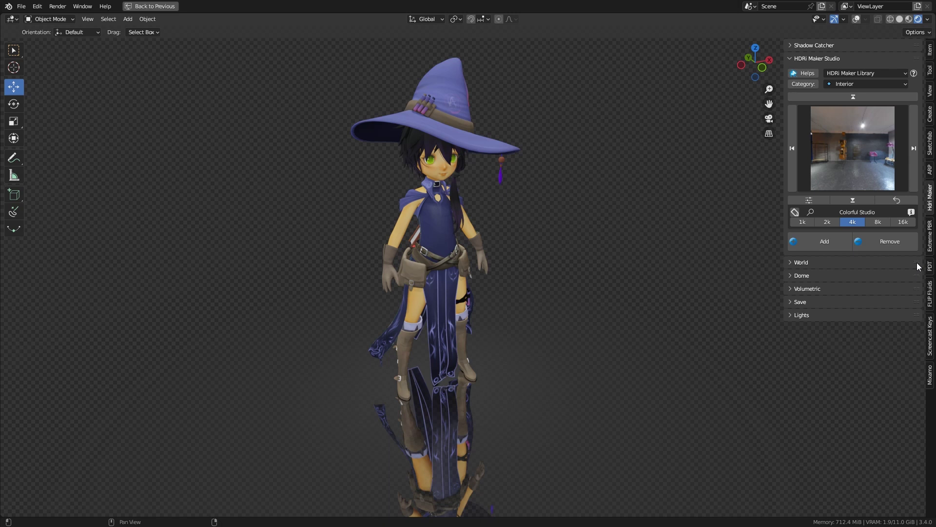
left_click(803, 57)
left_click(790, 45)
left_click(845, 243)
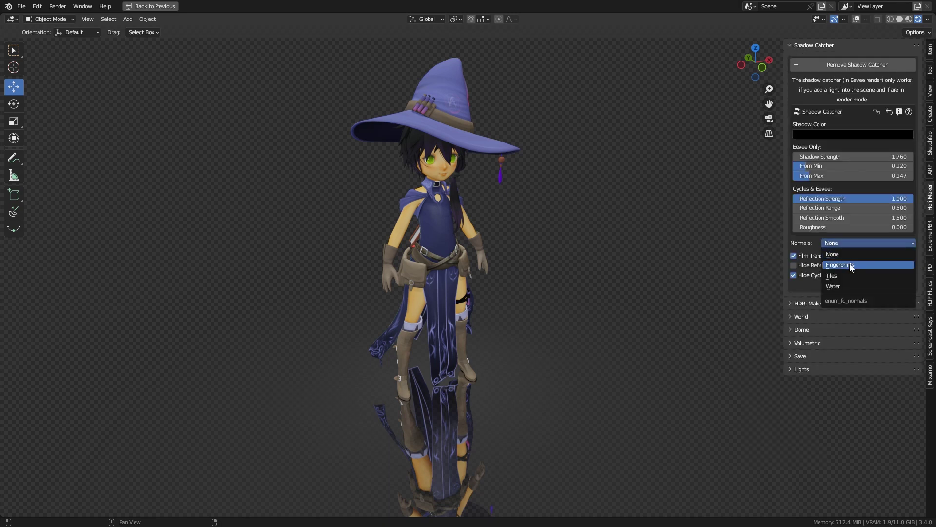
left_click(849, 265)
middle_click_drag(527, 357, 528, 312, "shift")
left_click_drag(807, 282, 888, 270)
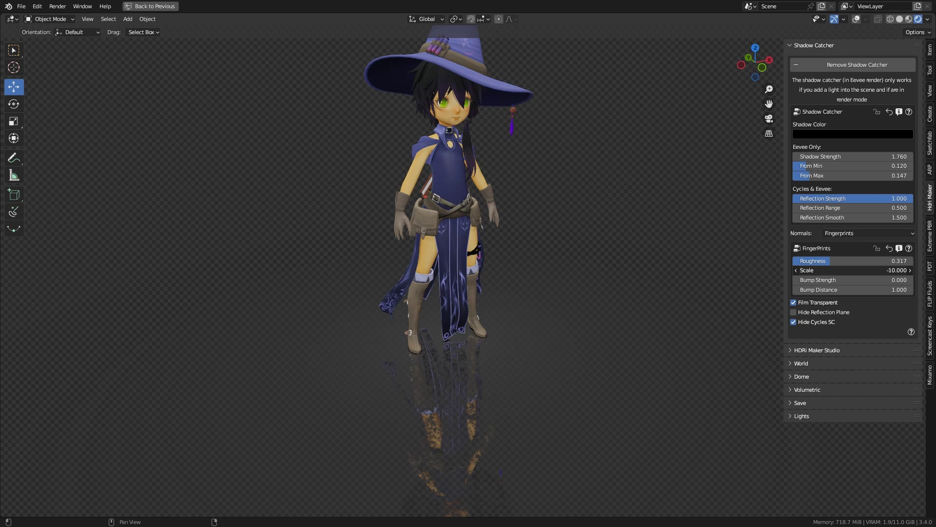
left_click_drag(770, 269, 838, 270)
Switch the shadow catcher's Normals to Tiles with Roughness 0.000, Scale 2.500 and Normal Strength 1.000
left_click(868, 236)
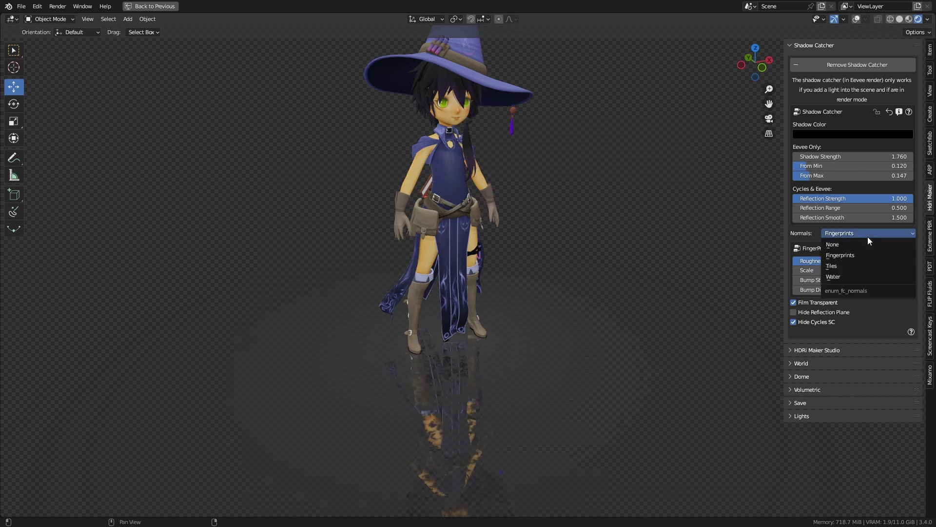
left_click(859, 270)
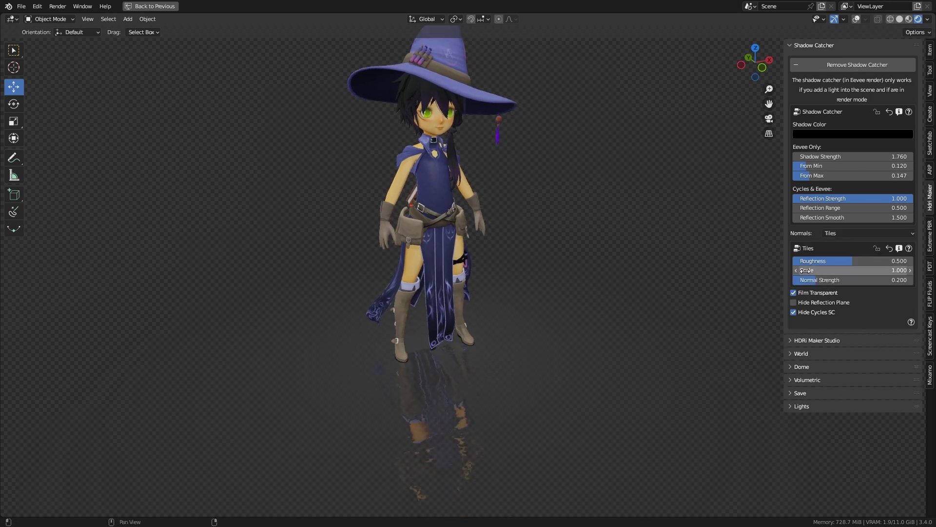
left_click_drag(813, 282, 799, 261)
middle_click_drag(478, 390, 512, 398)
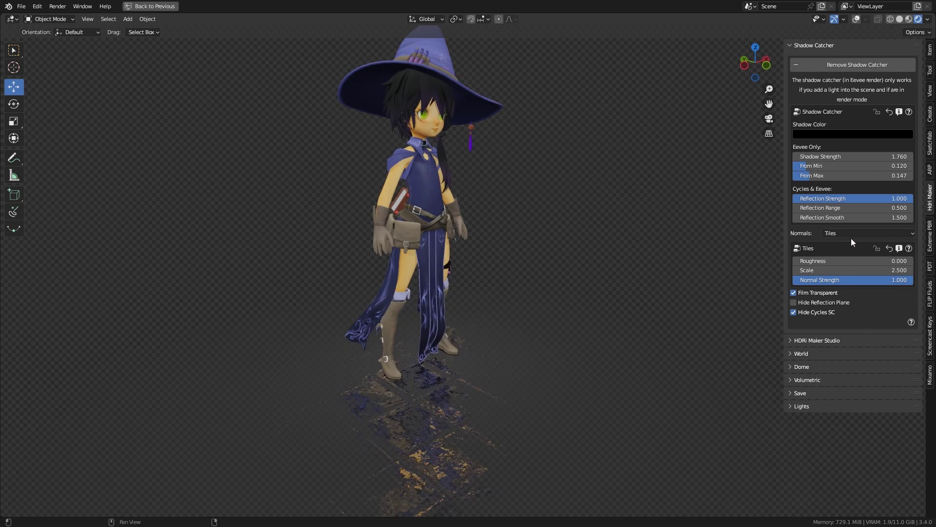
Scale up the shadow catcher plane and raise the Tiles scale to 13.900
left_click(544, 376)
key("s")
left_click(672, 368)
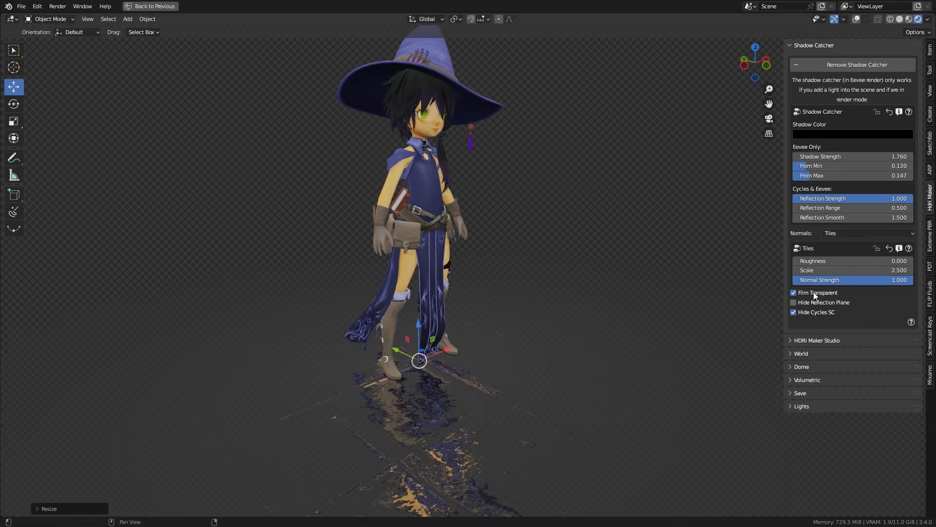
left_click_drag(826, 270, 898, 270)
middle_click_drag(499, 368, 460, 313, "shift")
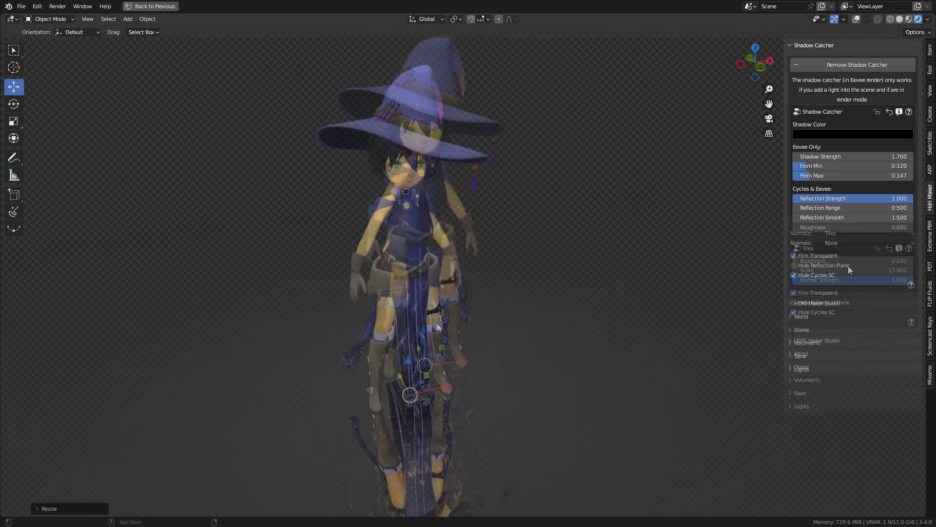
Preview the Water normals with the animation playing and a trial Wave Speed of 7.500, then set Normals to None
left_click(859, 244)
left_click(858, 285)
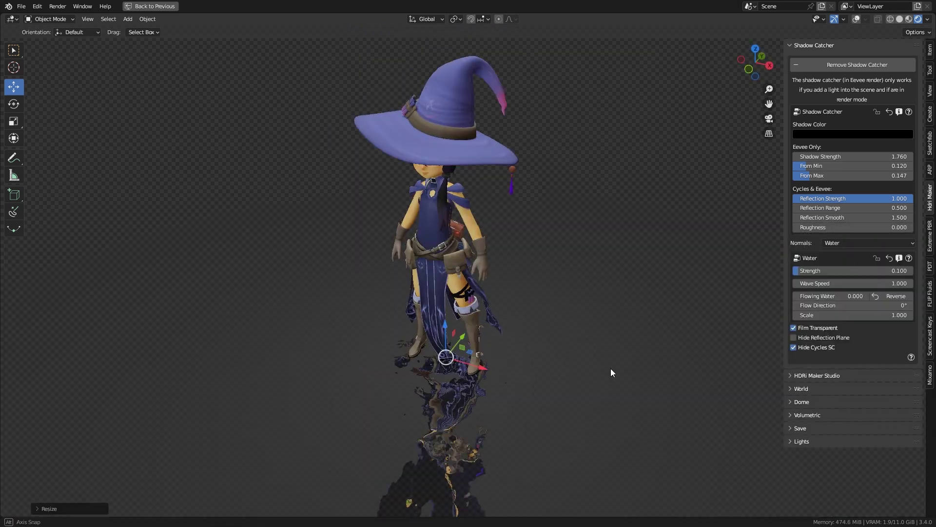
middle_click_drag(611, 368, 671, 362)
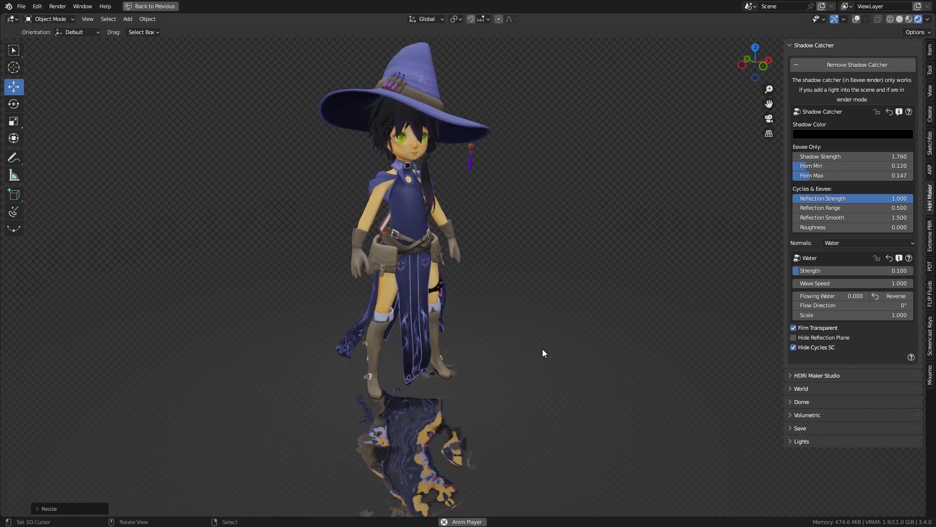
middle_click_drag(534, 337, 542, 353, "shift")
left_click_drag(807, 282, 825, 283)
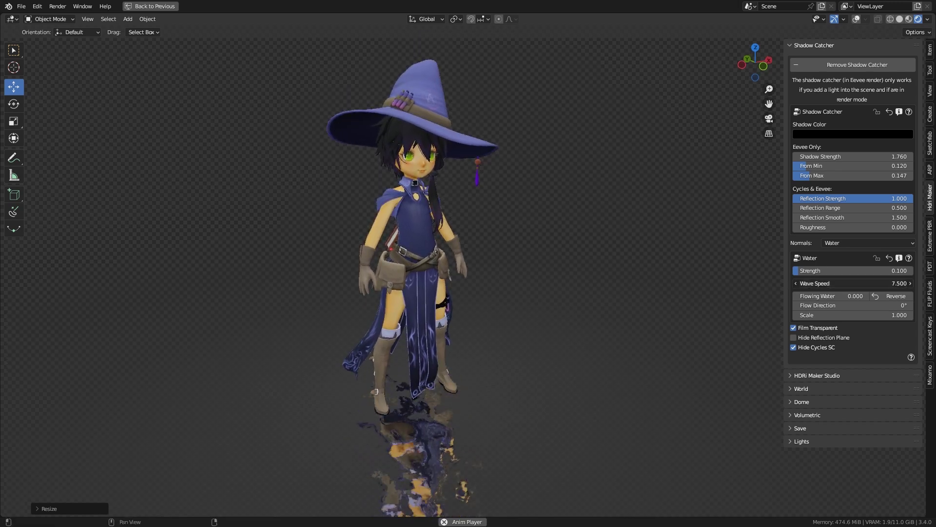
right_click(809, 282)
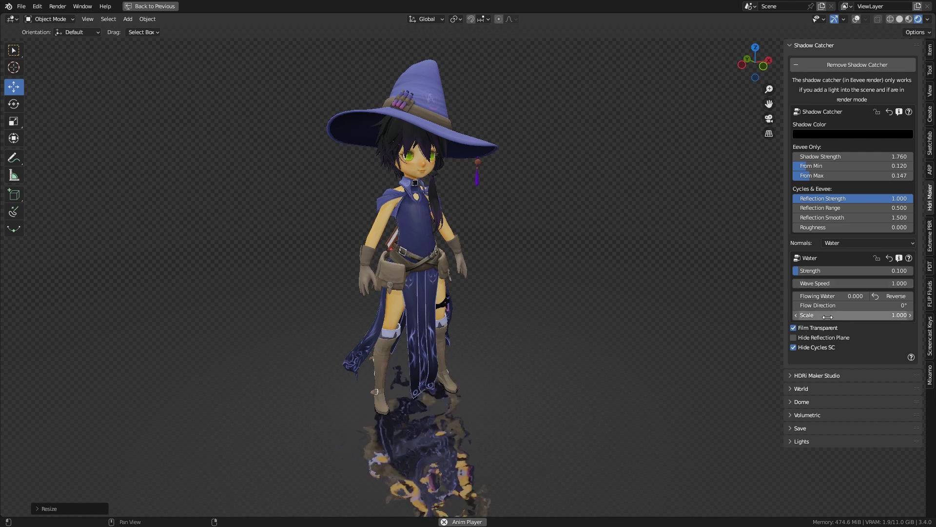
left_click(859, 242)
left_click(855, 254)
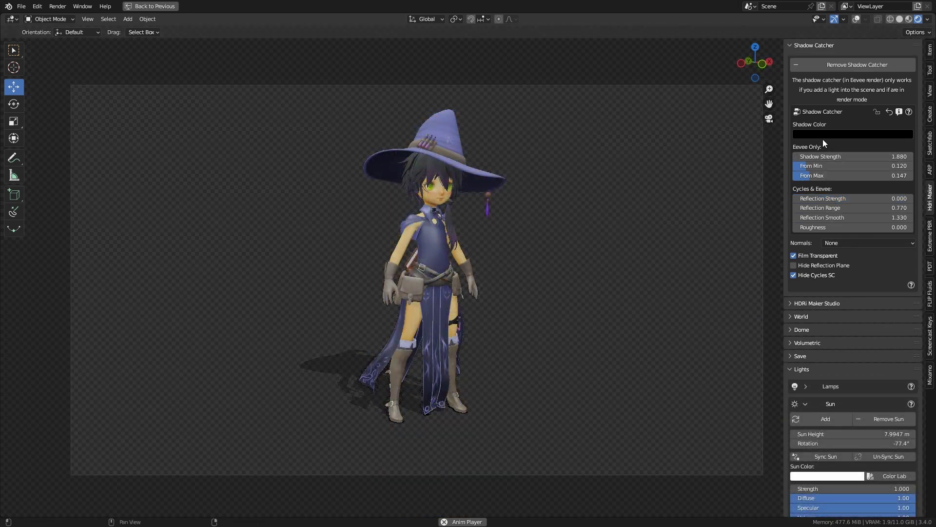
Adjust the sun light's height and rotation to redirect the character's shadow
left_click(795, 48)
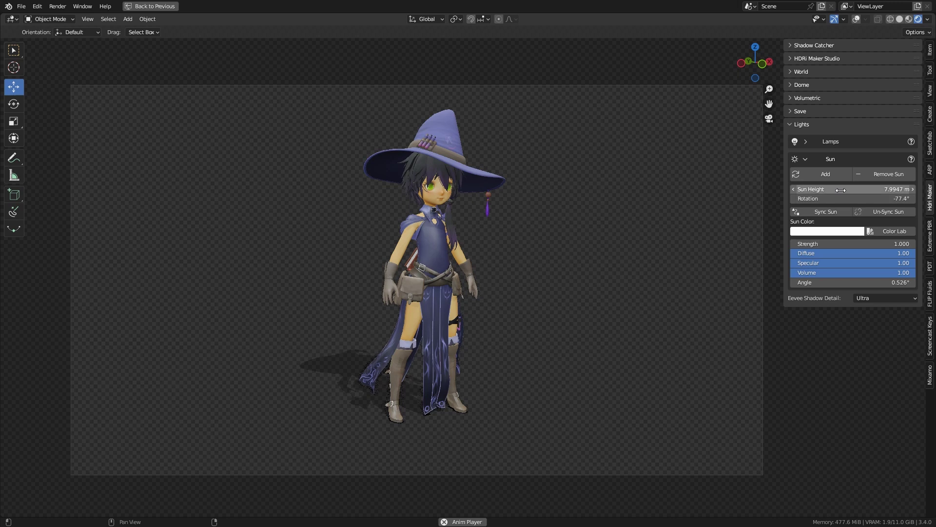
left_click_drag(841, 190, 857, 199)
left_click(799, 124)
left_click(800, 46)
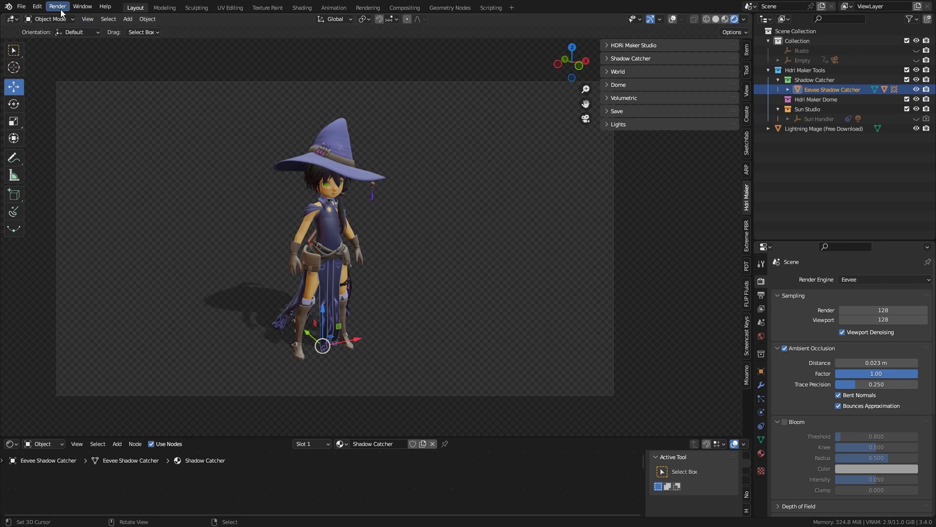
Render a still image, inspect the character and shadow on the transparent background, and close the render window
left_click(62, 11)
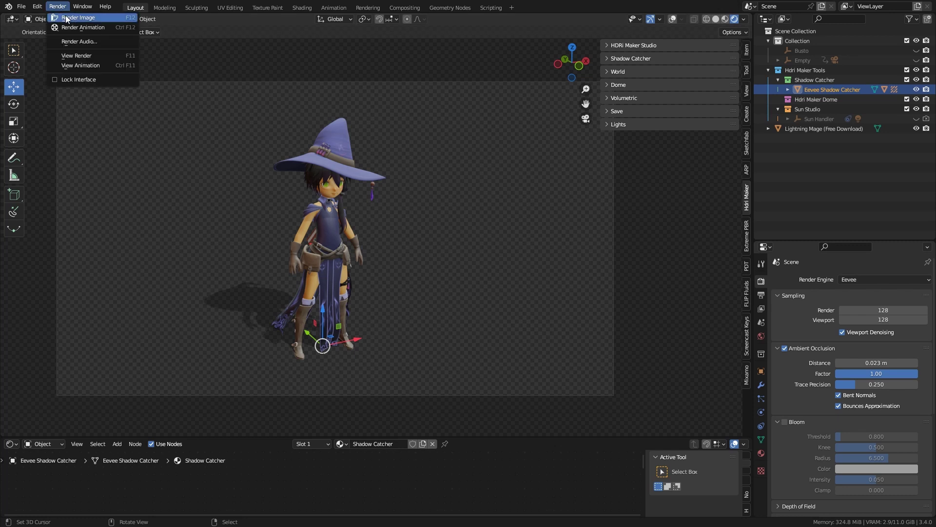
left_click(66, 18)
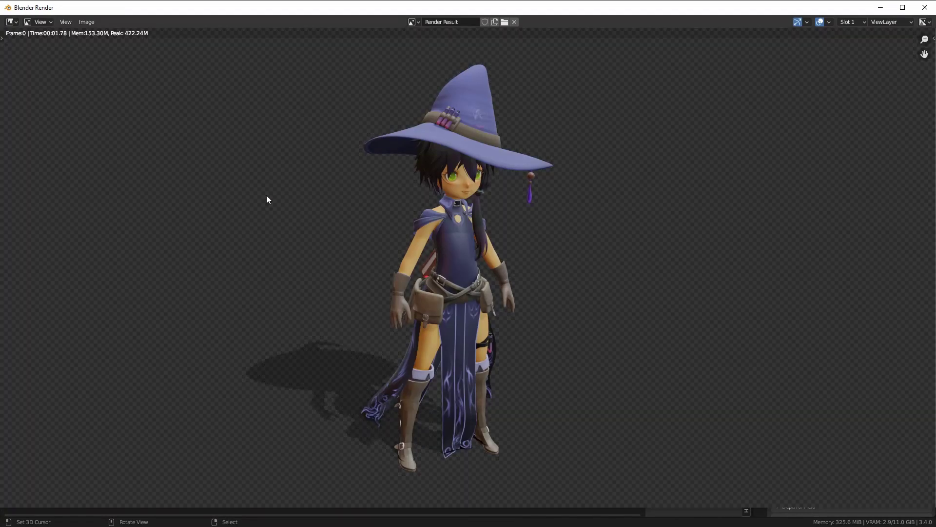
scroll(431, 268, "down", 2)
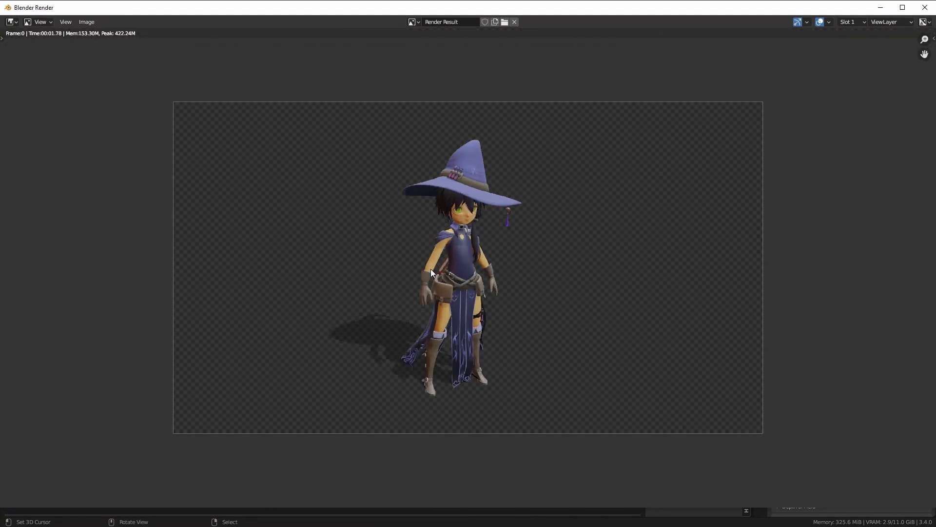
scroll(431, 268, "up", 1)
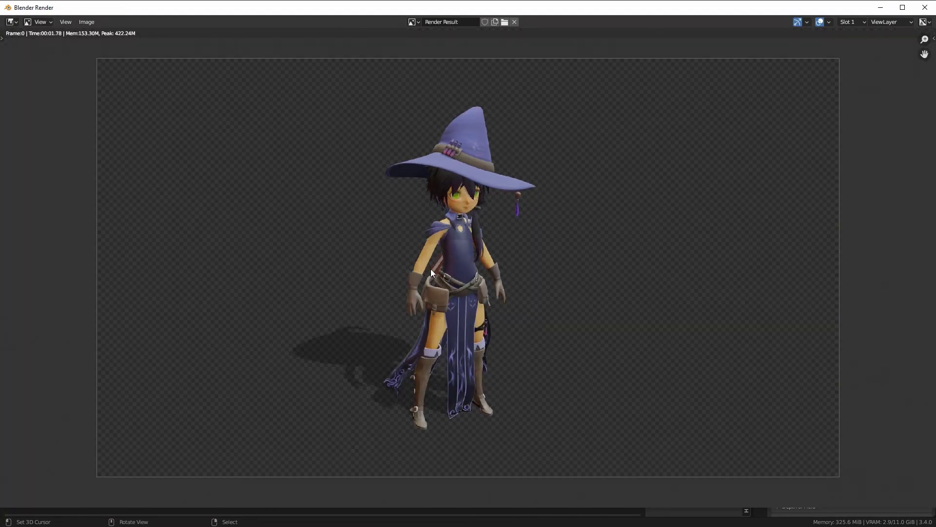
left_click(925, 8)
Change the 3D viewport area to the Compositor editor and maximize it
left_click(12, 19)
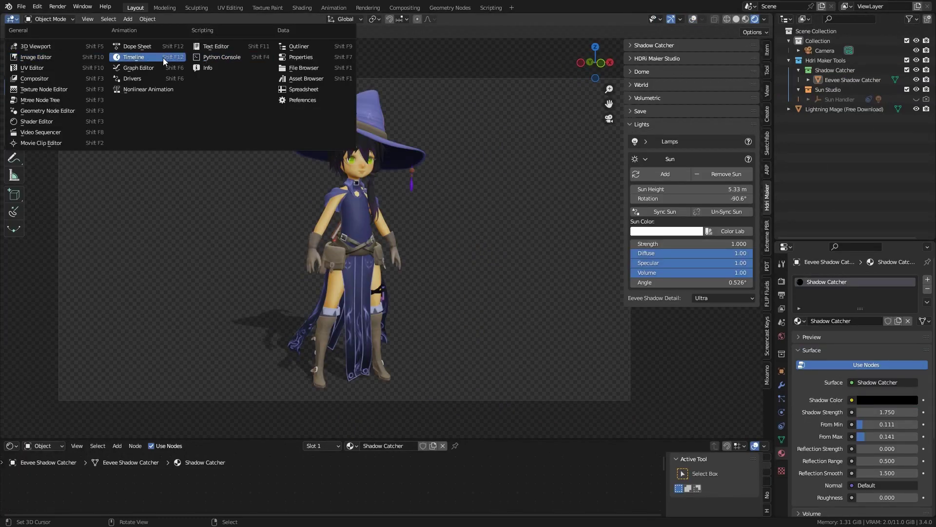
left_click(49, 77)
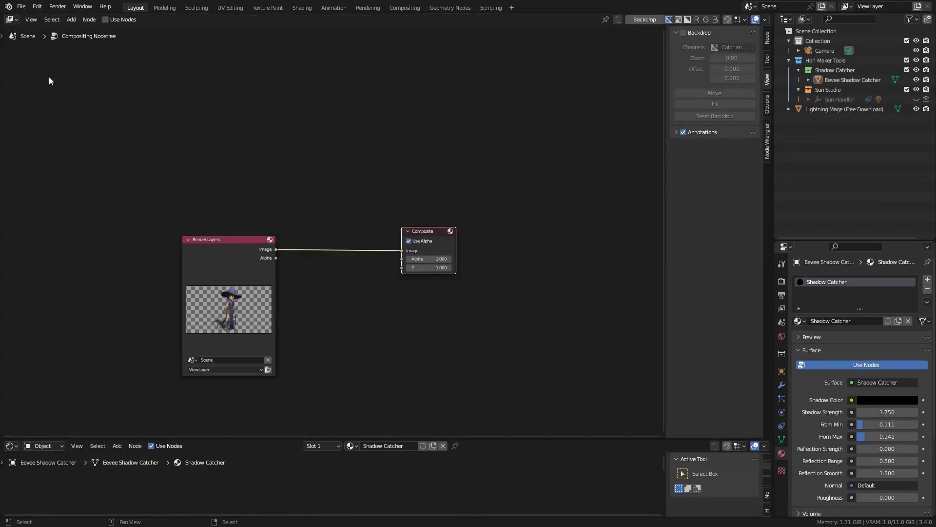
key("ctrl+space")
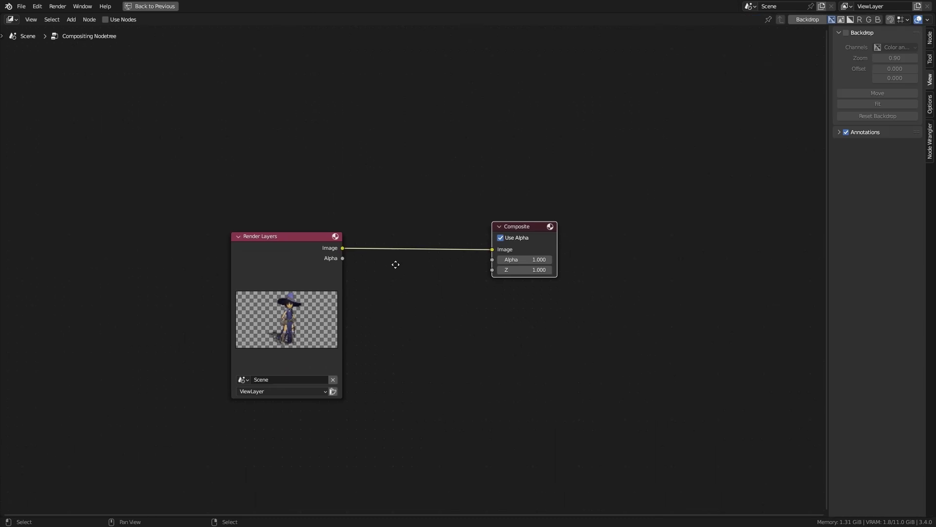
Enable the compositor's backdrop and turn on Use Nodes
key("shift+a")
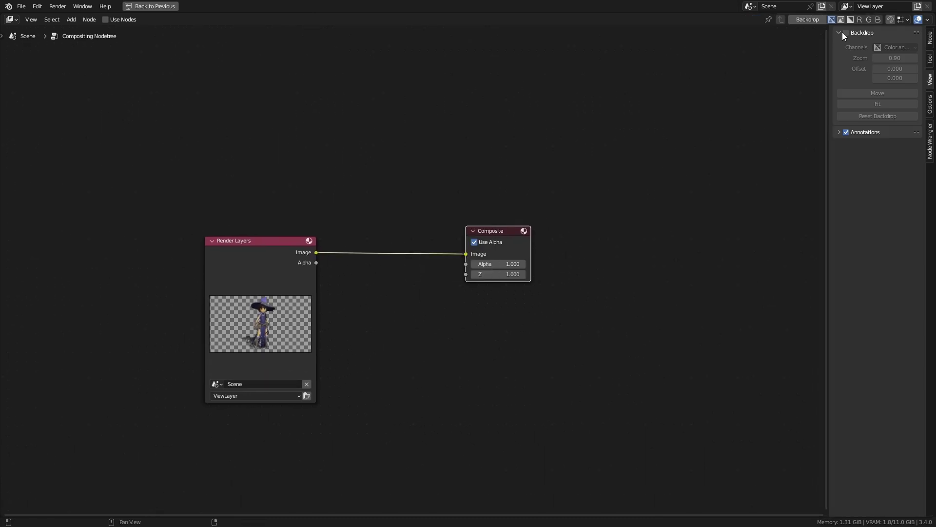
left_click(845, 32)
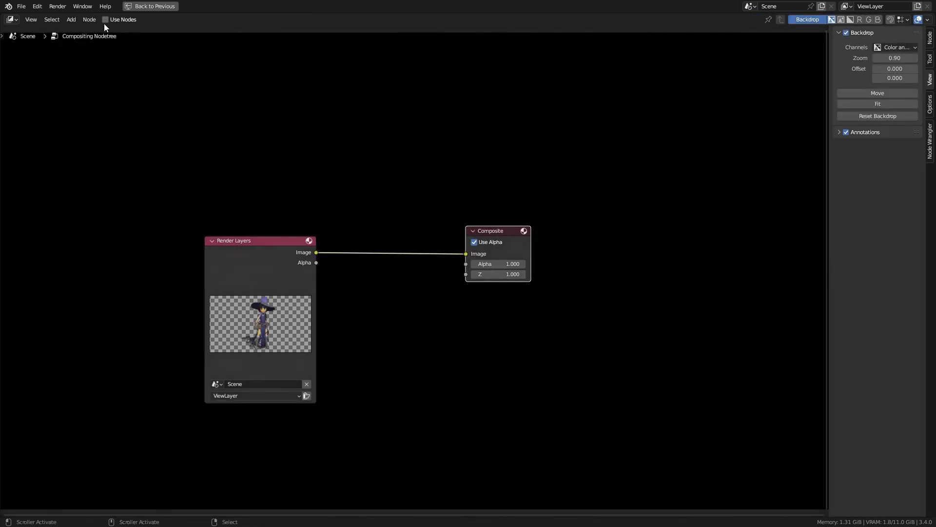
middle_click_drag(329, 251, 307, 231)
Add a Viewer node above the Composite node and connect the Render Layers Image output to it
key("shift+a")
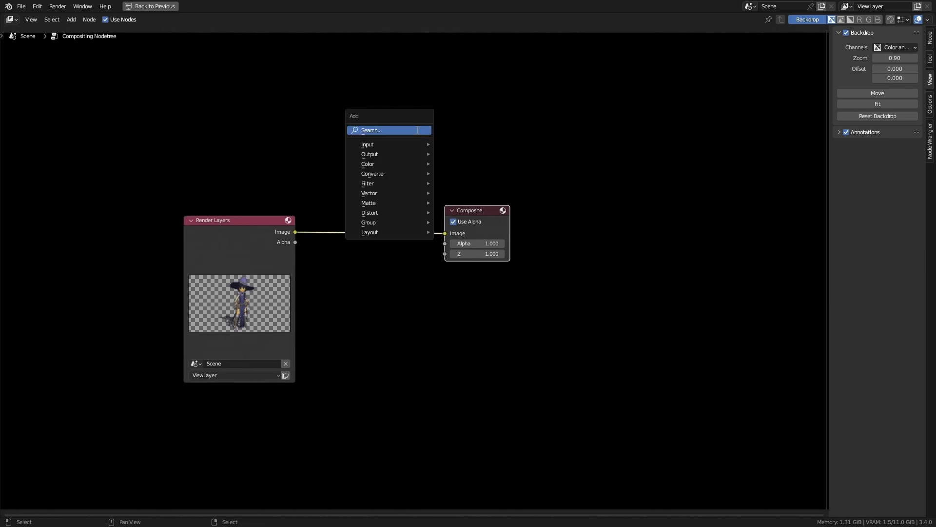
left_click(415, 130)
type("viewe")
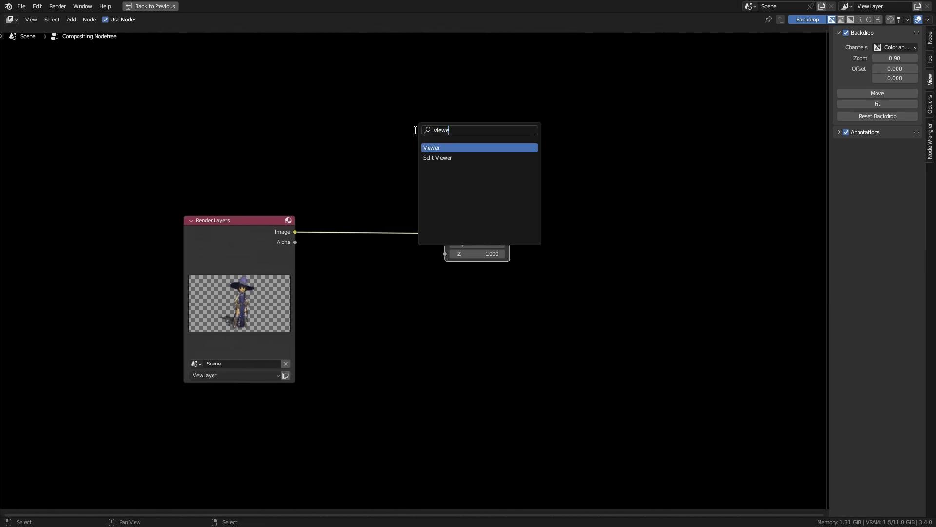
key("Return")
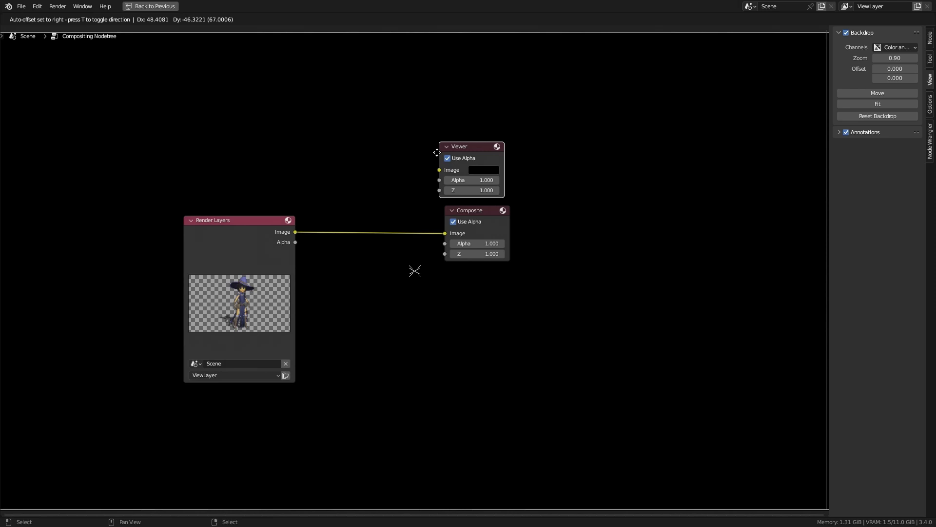
left_click(441, 156)
left_click_drag(295, 233, 441, 177)
Move the Render Layers node farther from the outputs and add a shared reroute point just before Viewer and Composite
left_click_drag(263, 224, 172, 220)
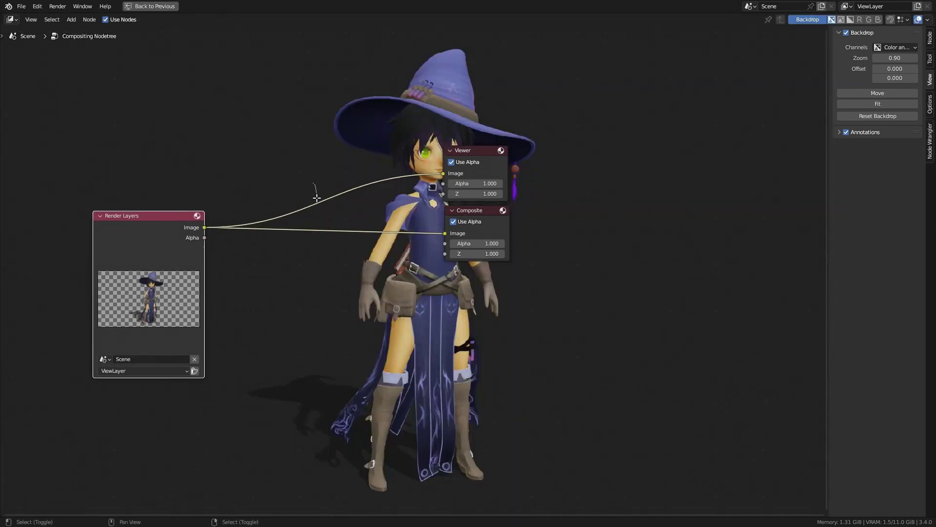
right_click_drag(317, 198, 313, 263, "shift")
left_click_drag(316, 217, 417, 207)
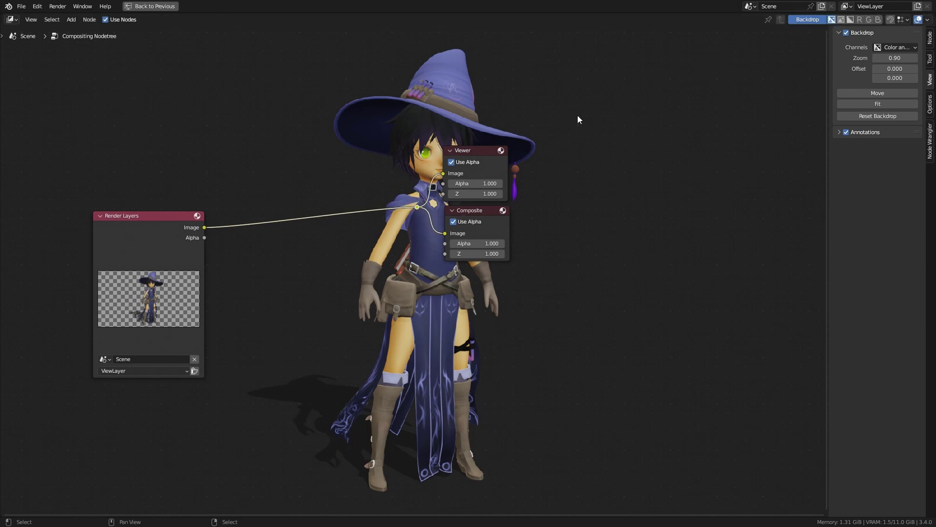
Reposition the Viewer, Composite and reroute group and the Render Layers node beside the character, and set the backdrop zoom to 0.56
left_click_drag(577, 116, 397, 288)
left_click_drag(478, 157, 599, 293)
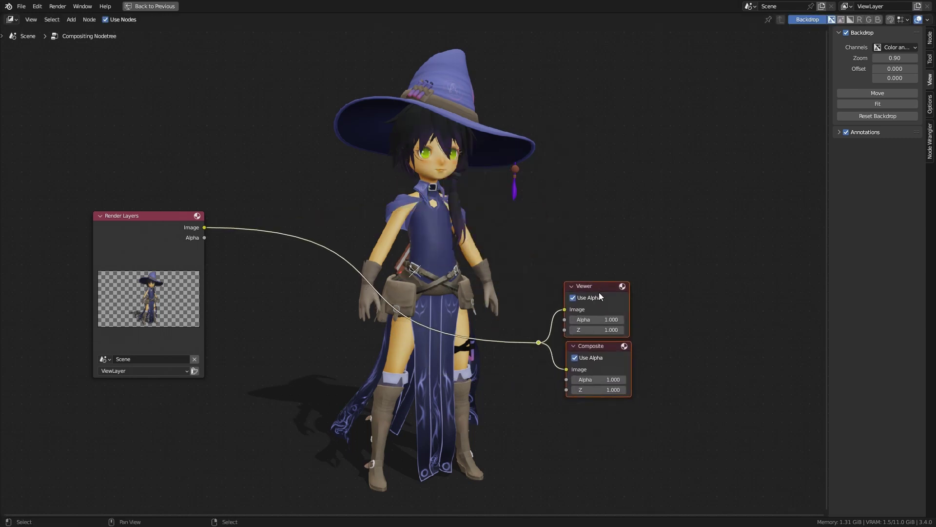
left_click_drag(896, 58, 852, 57)
left_click_drag(172, 227, 248, 322)
Insert a Mix node on the link between Render Layers and the reroute point, and set its Fac to 0
key("shift+a")
left_click(340, 212)
type("mix")
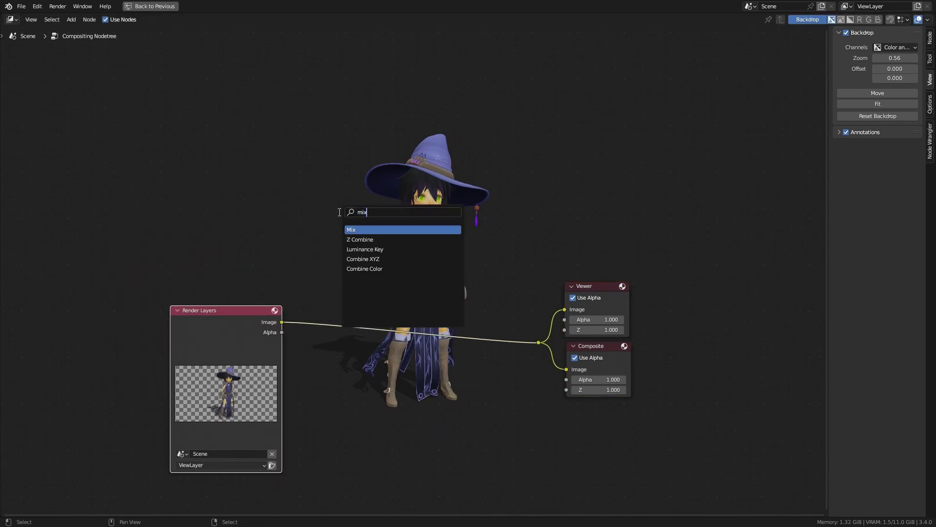
key("Return")
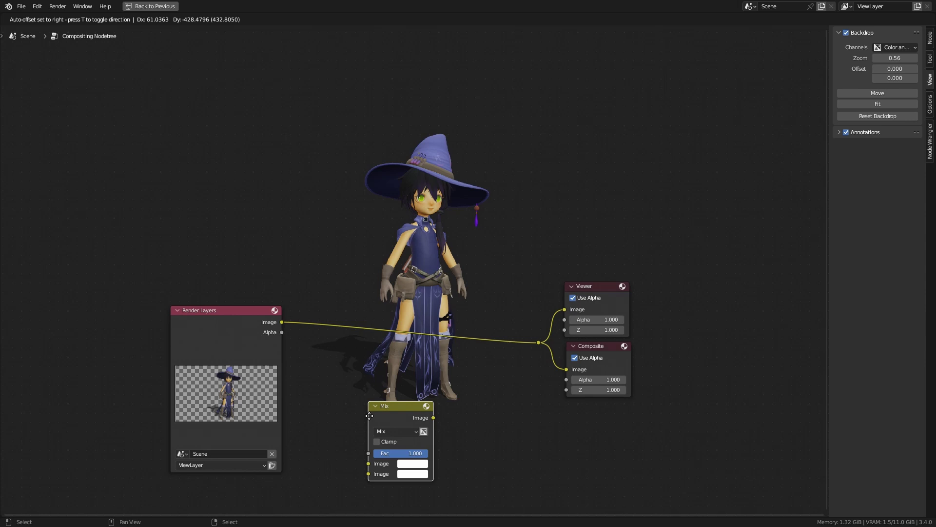
left_click(423, 340)
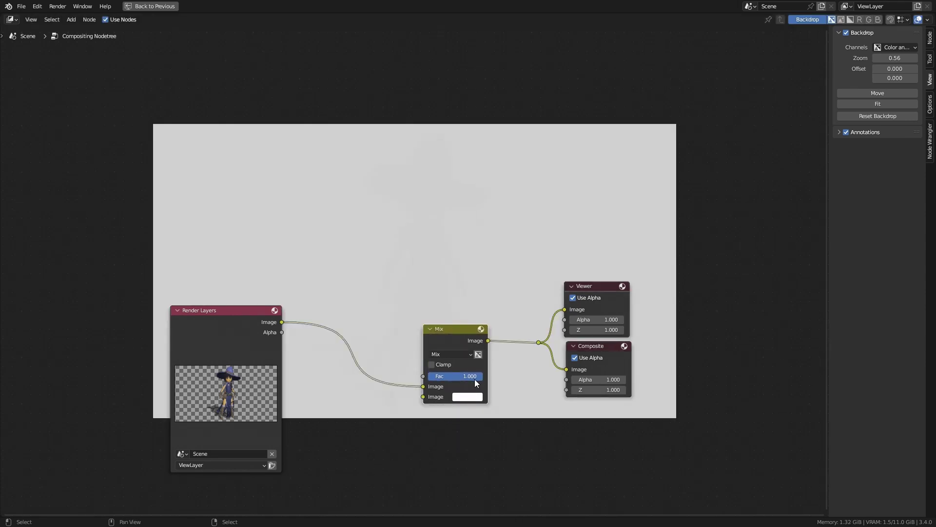
left_click_drag(475, 379, 428, 378)
Connect the Render Layers Alpha output to the Mix node's Fac, and its Image output to the second Image input
middle_click_drag(355, 418, 340, 405)
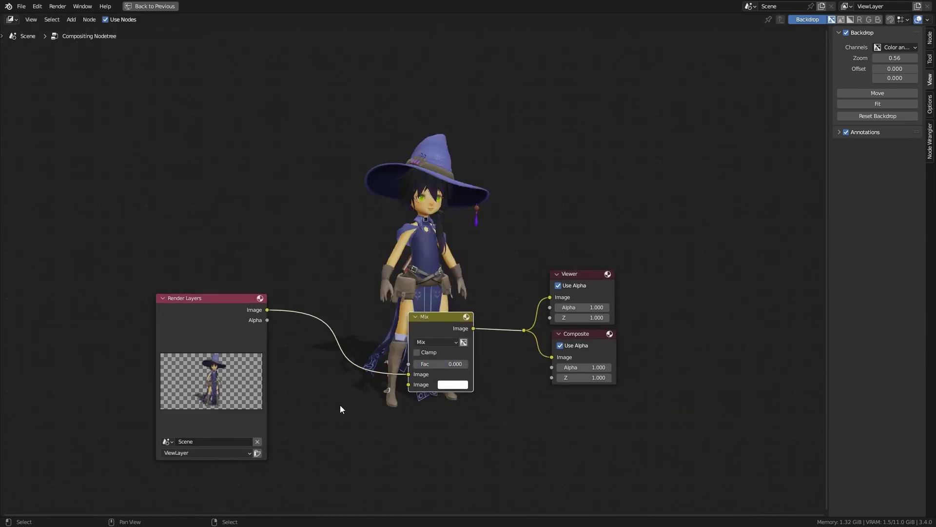
scroll(265, 353, "up", 2)
left_click_drag(228, 332, 406, 413)
Raise the backdrop with a vertical offset of 142.8 and move the Render Layers node closer to the Mix node
middle_click_drag(455, 243, 490, 286)
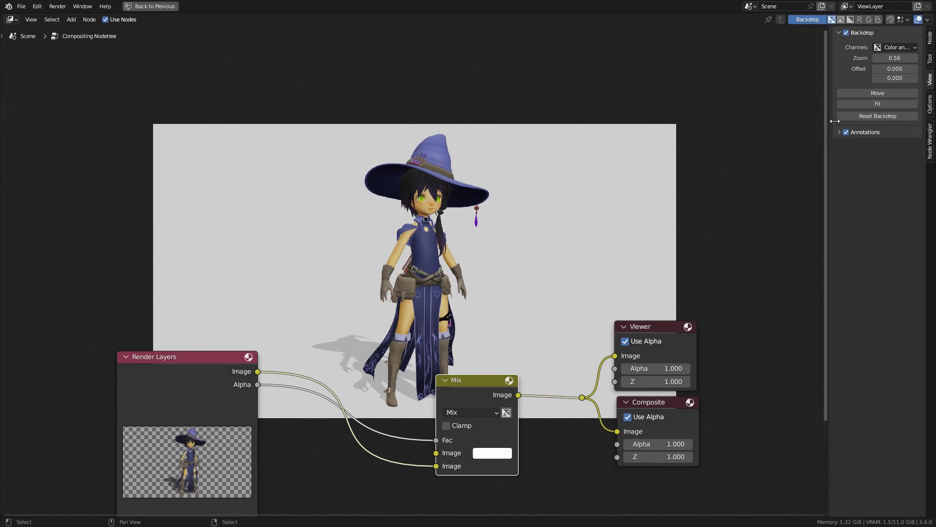
left_click_drag(895, 78, 921, 78)
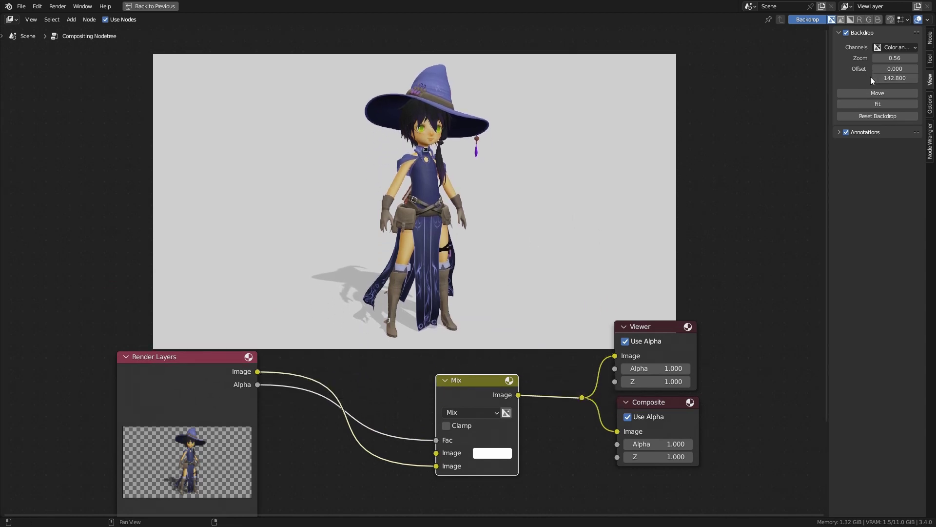
left_click_drag(211, 377, 246, 347)
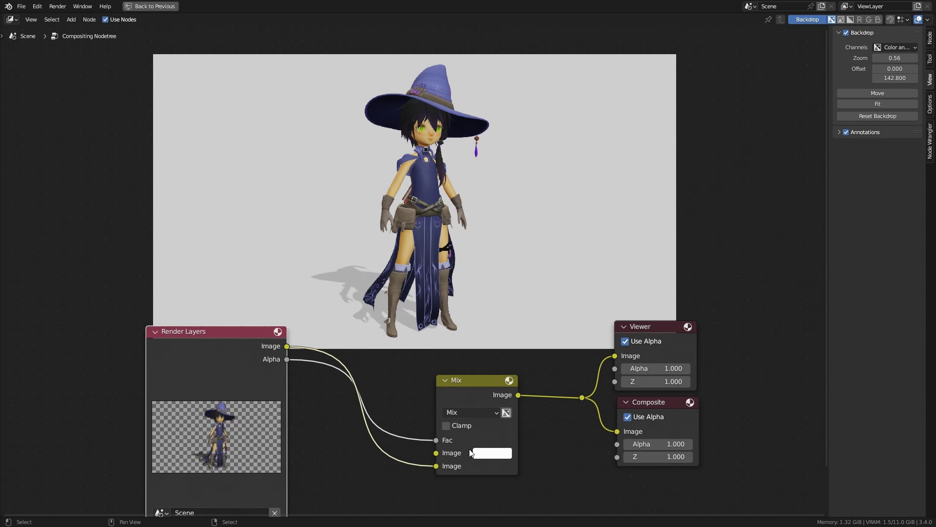
Set the Mix node's first Image colour to a vivid purple as the background
left_click(487, 453)
mouse_move(517, 360)
left_mouse_down()
mouse_move(537, 369)
mouse_move(563, 327)
mouse_move(554, 312)
mouse_move(565, 339)
mouse_move(567, 327)
left_mouse_up()
Show the composited render result in its own window and open the save dialog for storing it as an image file
left_click(57, 6)
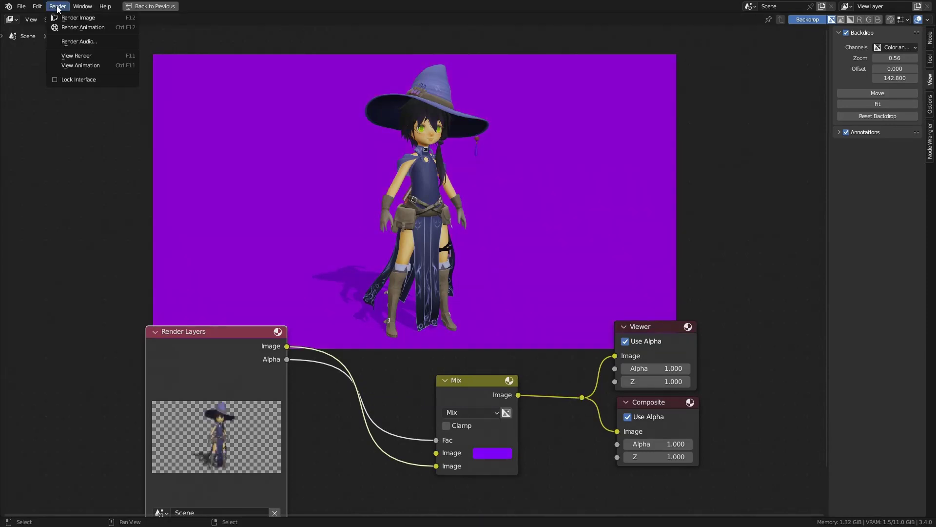
left_click(106, 57)
left_click(87, 22)
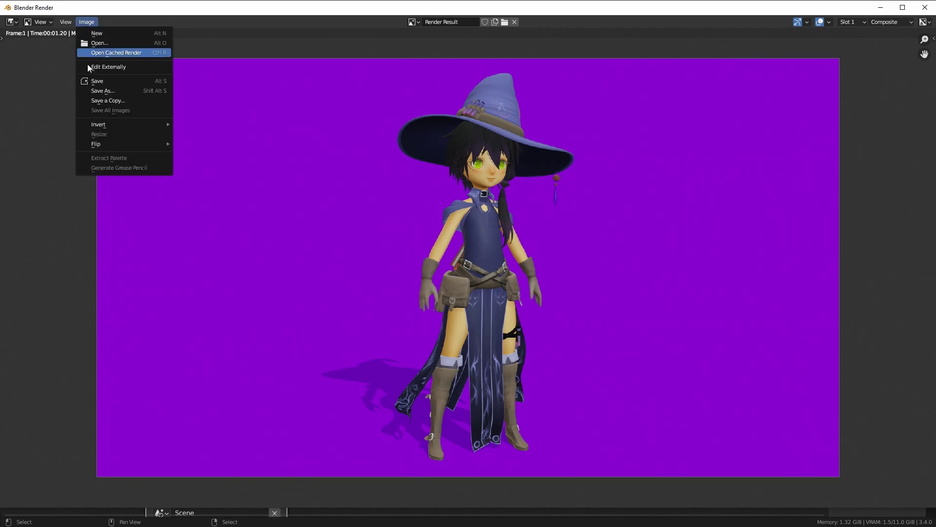
left_click(112, 91)
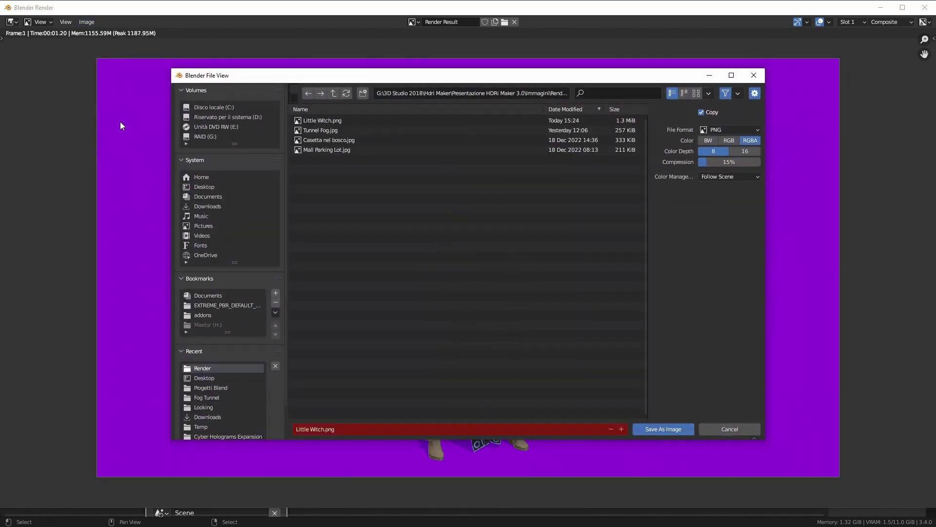